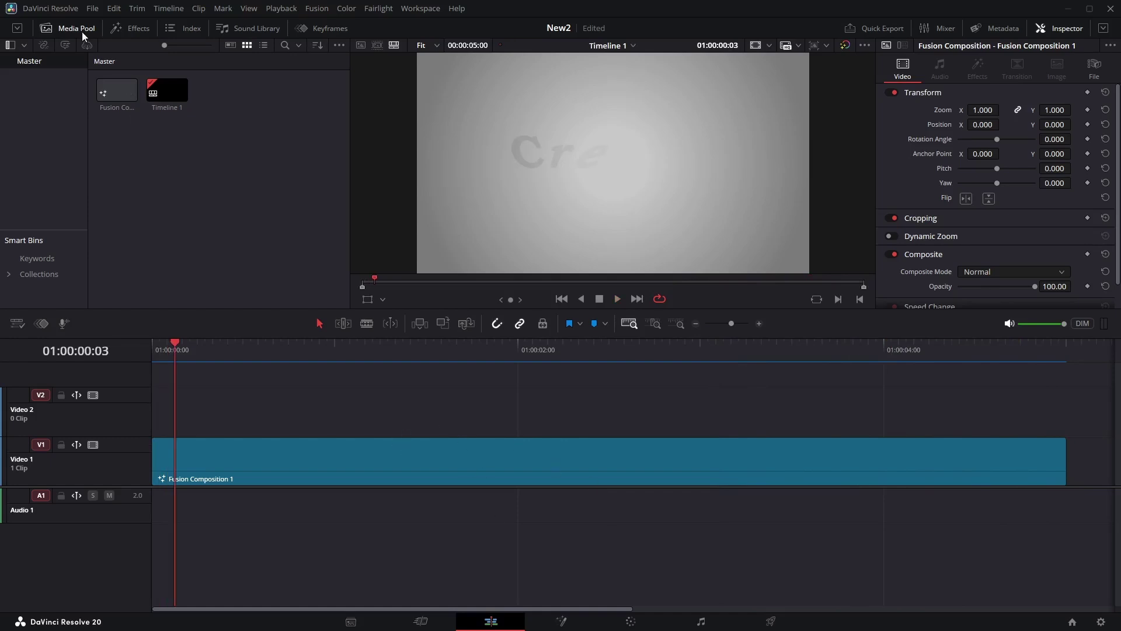
- Place a Fusion Composition on Video 2 above the existing clip and disable the Video 1 clip
click(125, 31)
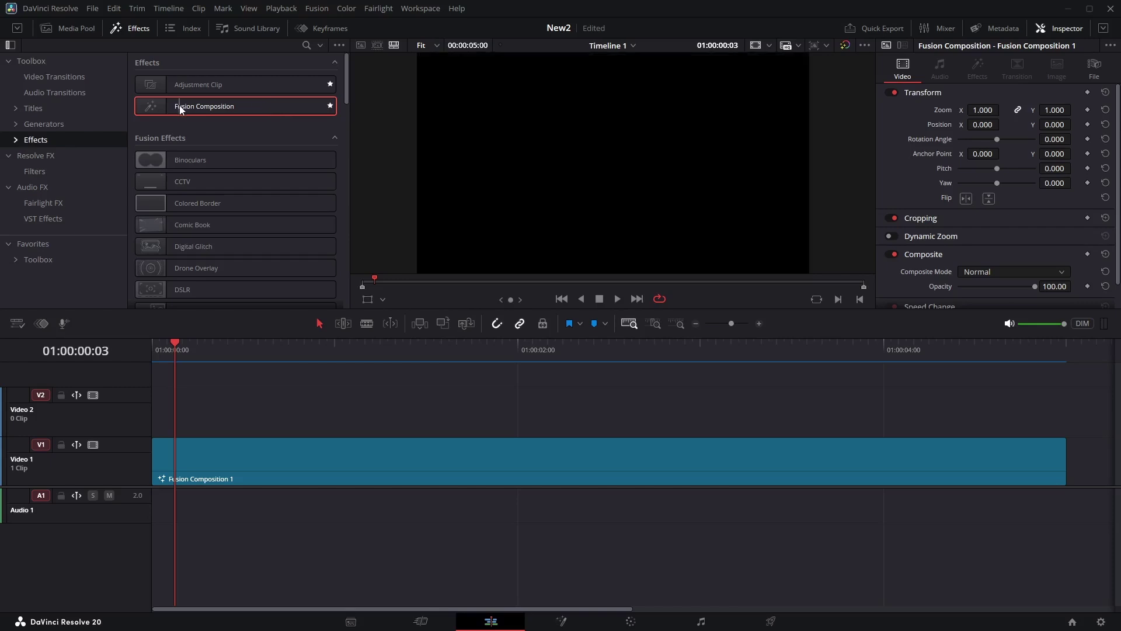
drag(180, 105, 218, 402)
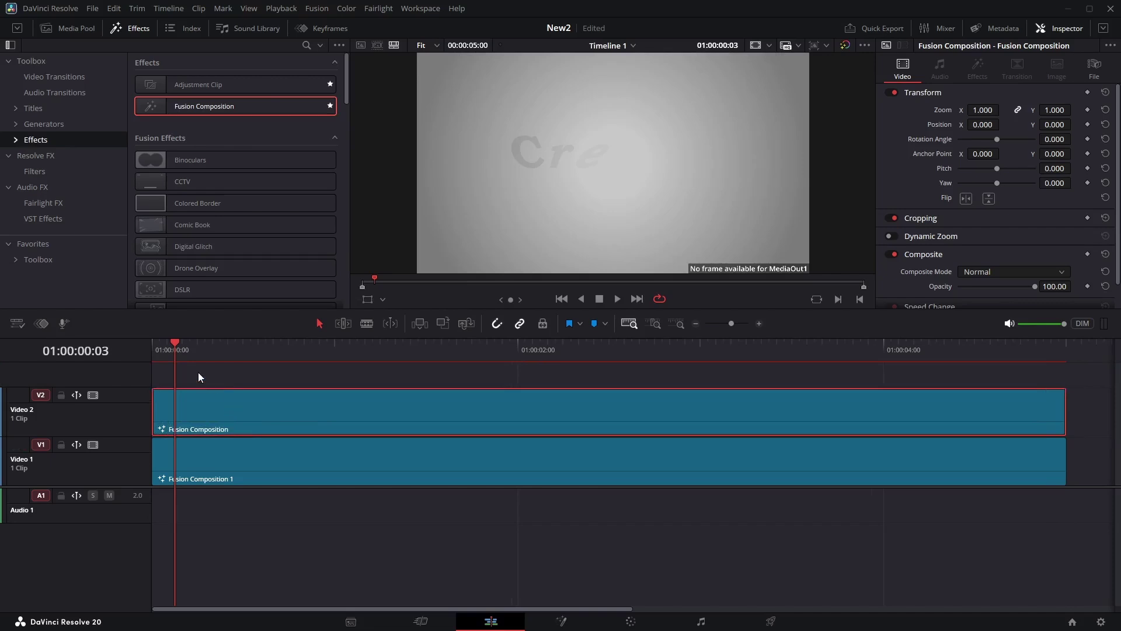
click(233, 460)
key(d)
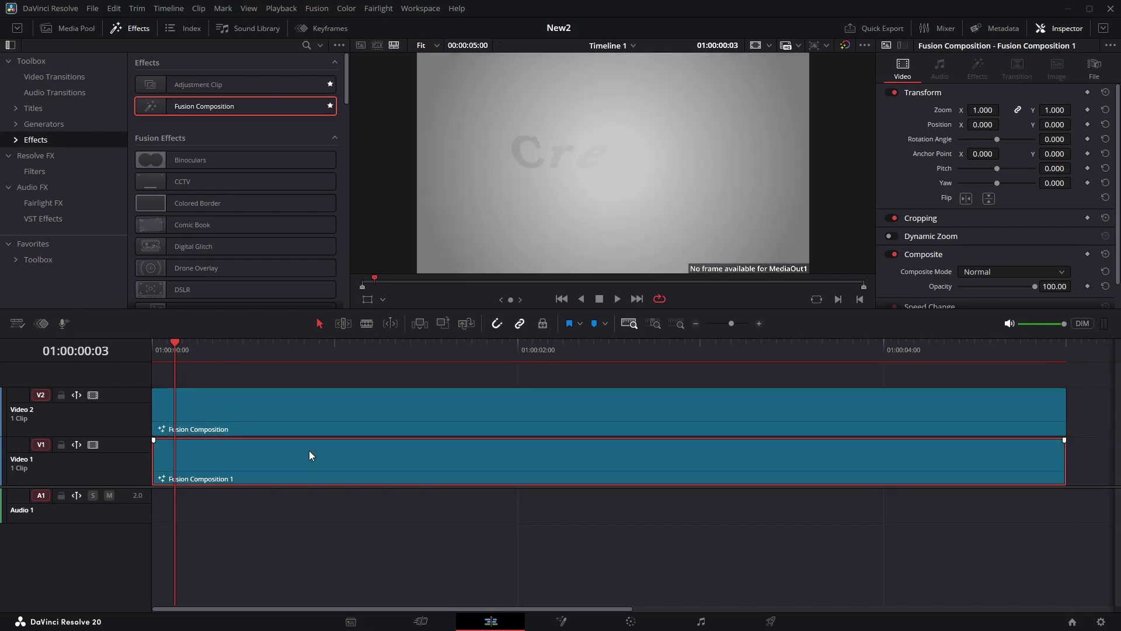
key(d)
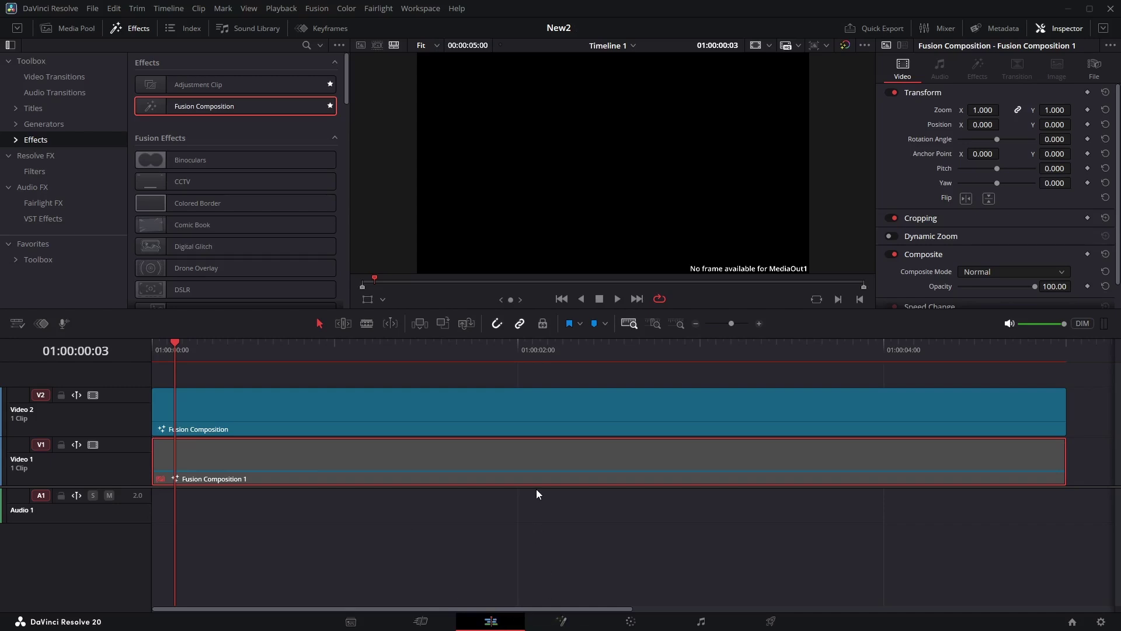
- Open the new Video 2 composition on the Fusion page and hide the Spline editor
click(527, 400)
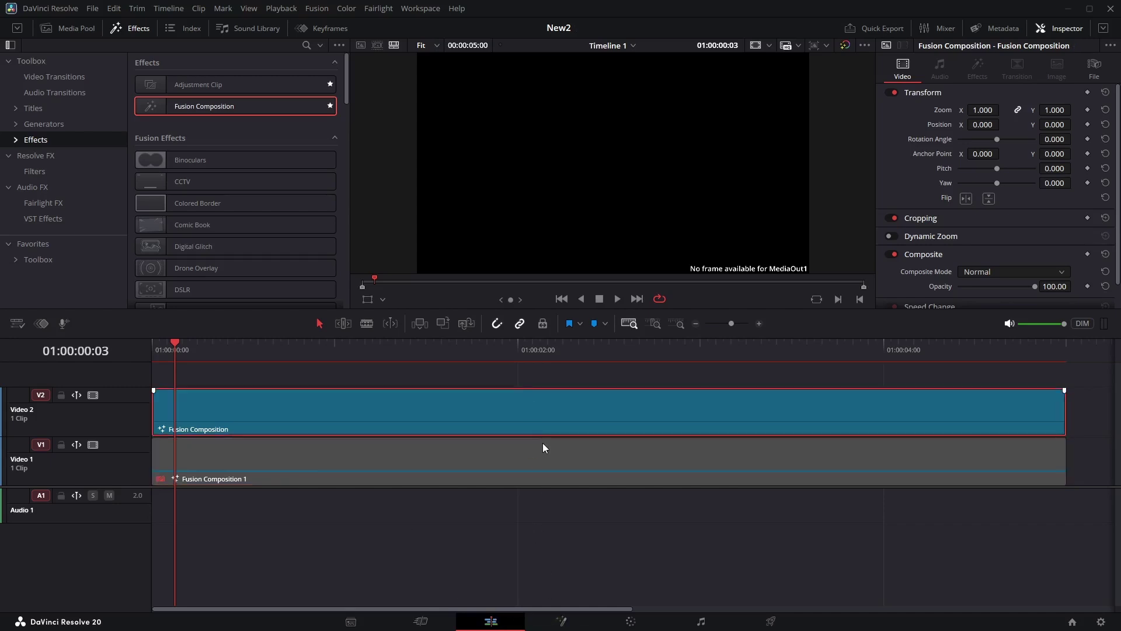
key(shift+5)
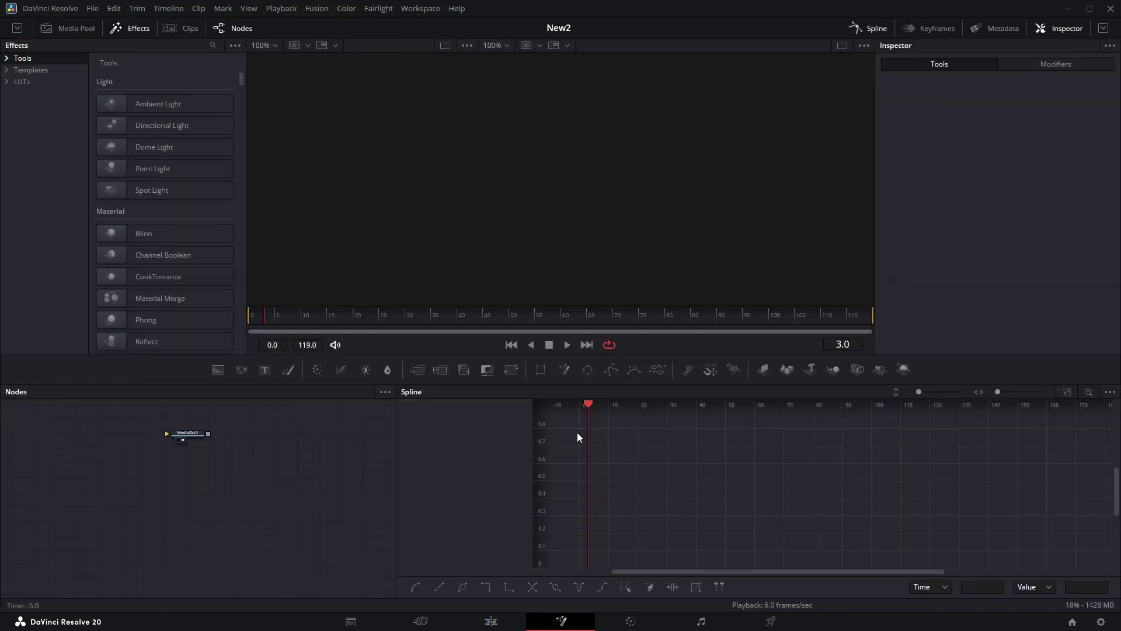
click(864, 29)
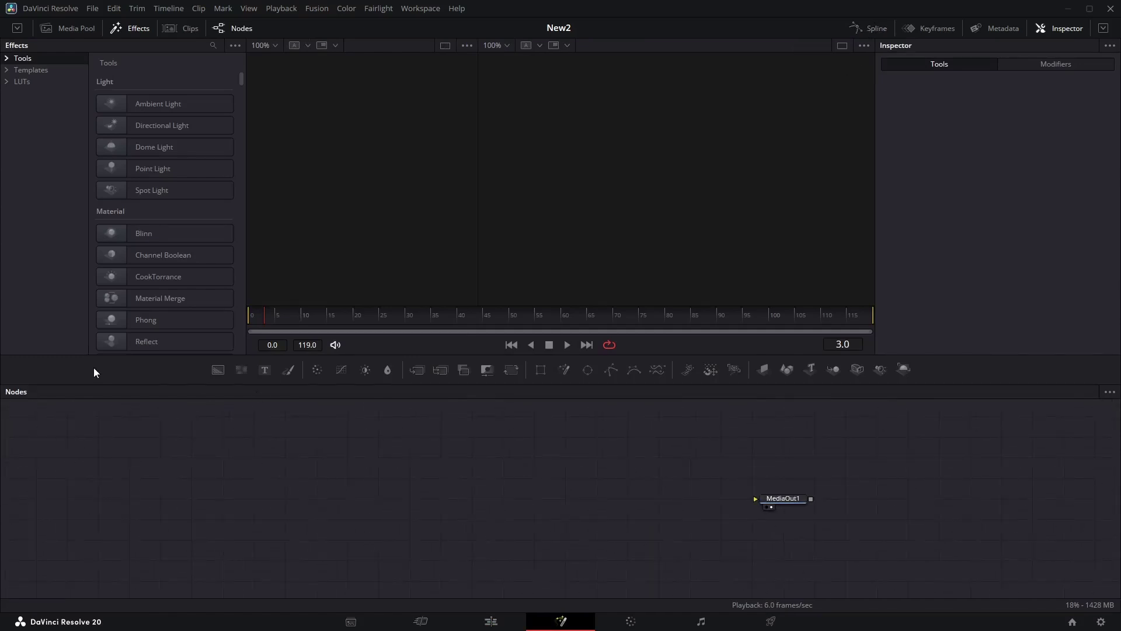
- Add a Background node feeding MediaOut1 and line up both nodes horizontally with space between them
drag(218, 370, 773, 506)
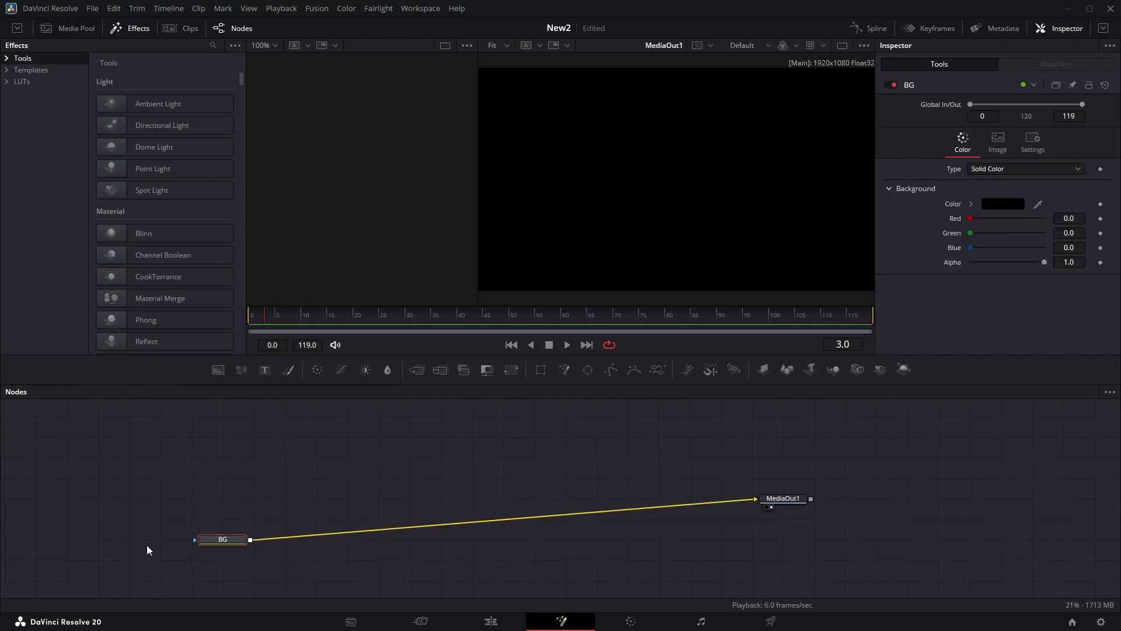
drag(212, 543, 211, 522)
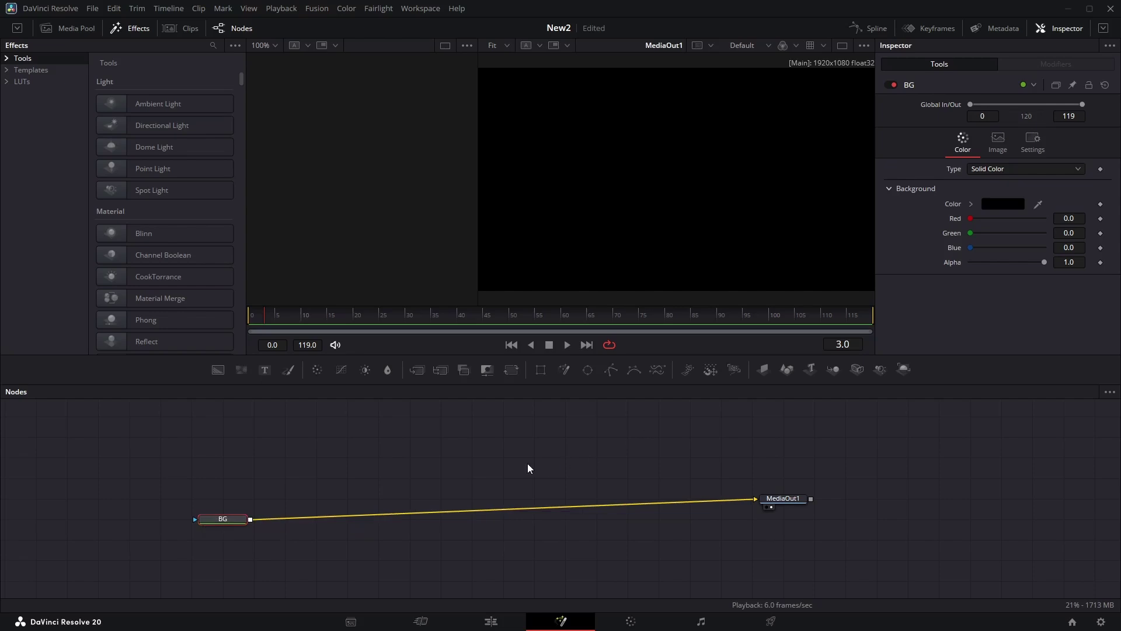
drag(800, 500, 800, 521)
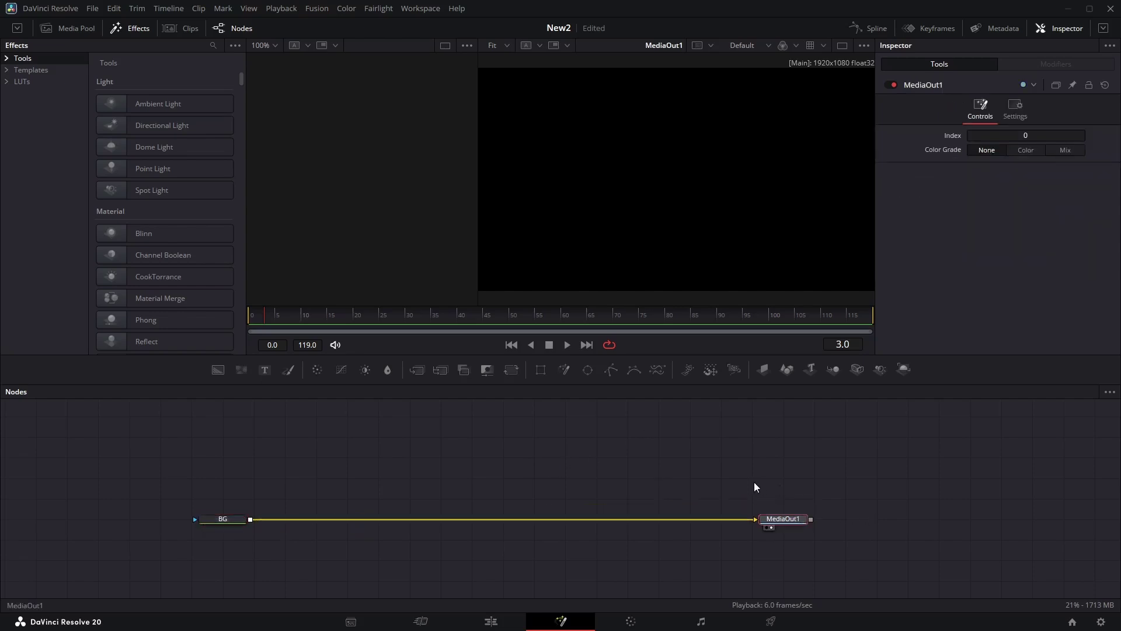
- Set the BG node's solid color to green (#44d142)
click(223, 520)
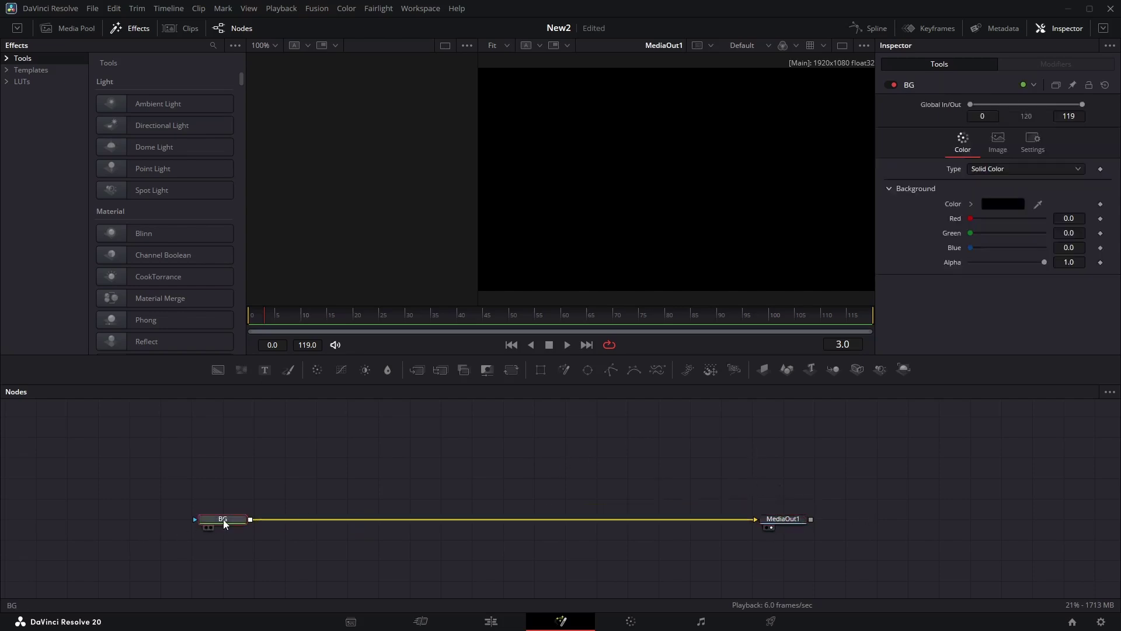
click(1014, 204)
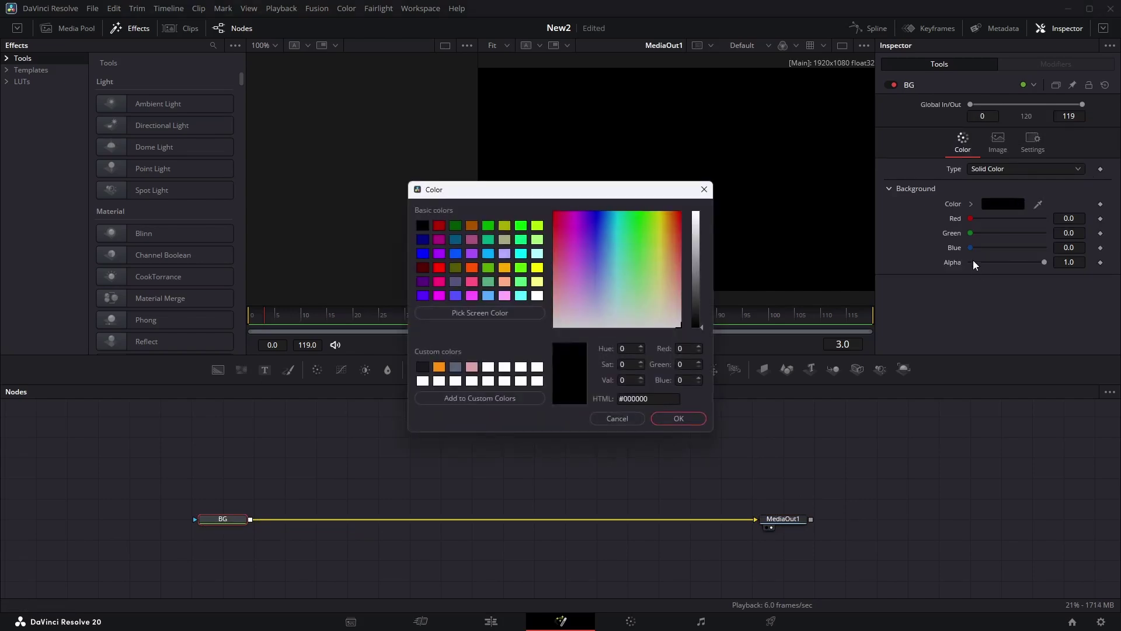
click(649, 243)
drag(695, 262, 695, 232)
click(638, 248)
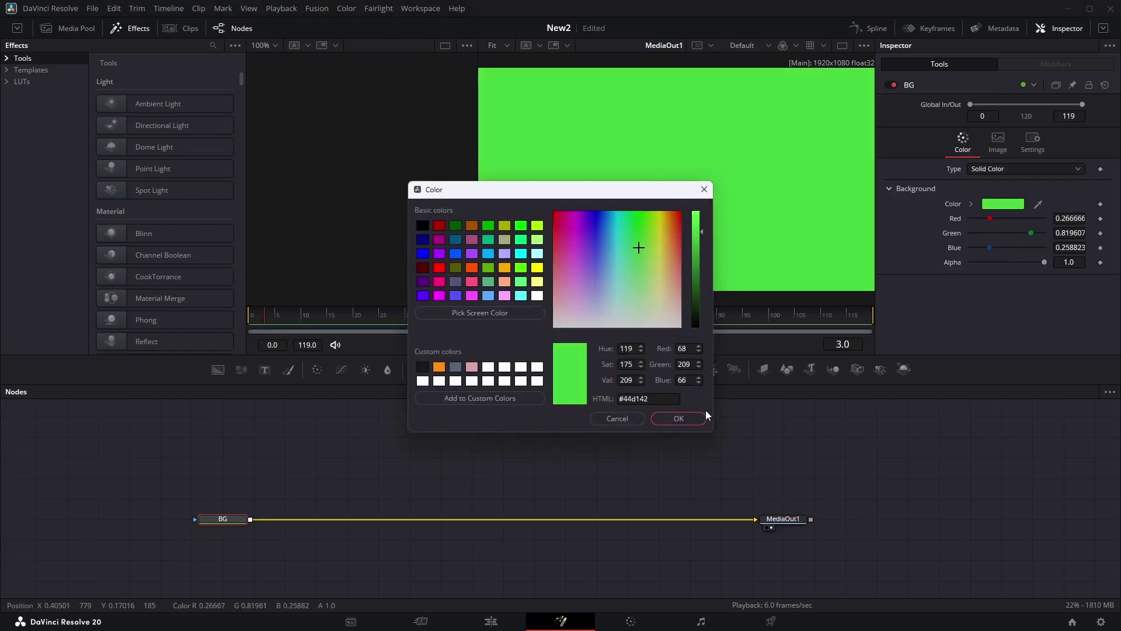
key(Return)
- Change the BG node's fill to a Radial gradient and set the gradient's start X to 0.5
click(1032, 167)
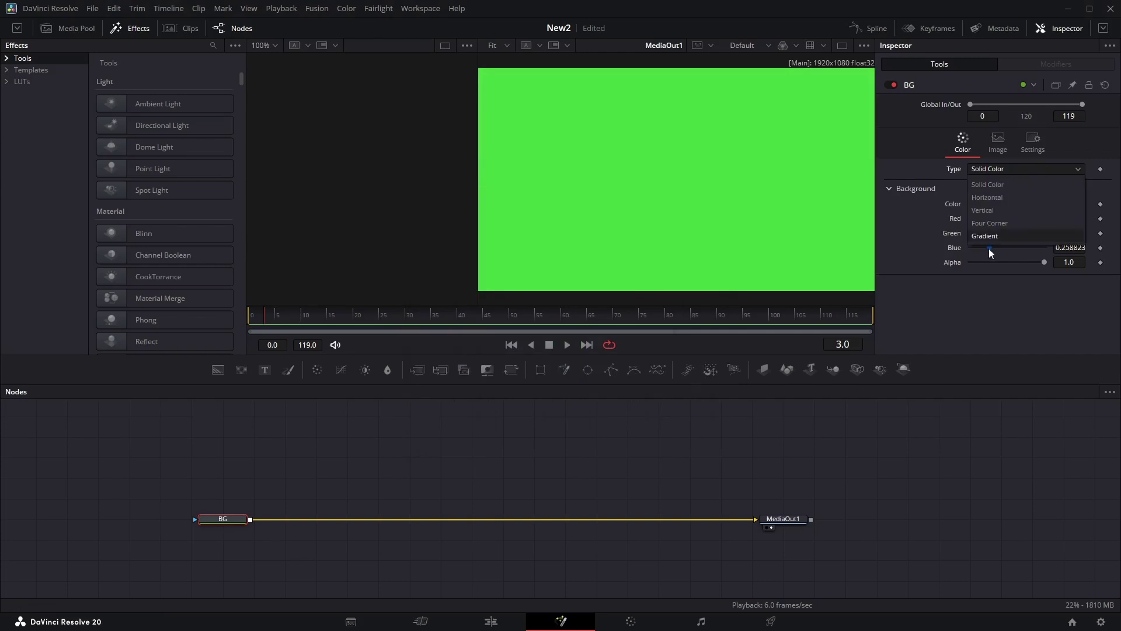
click(987, 235)
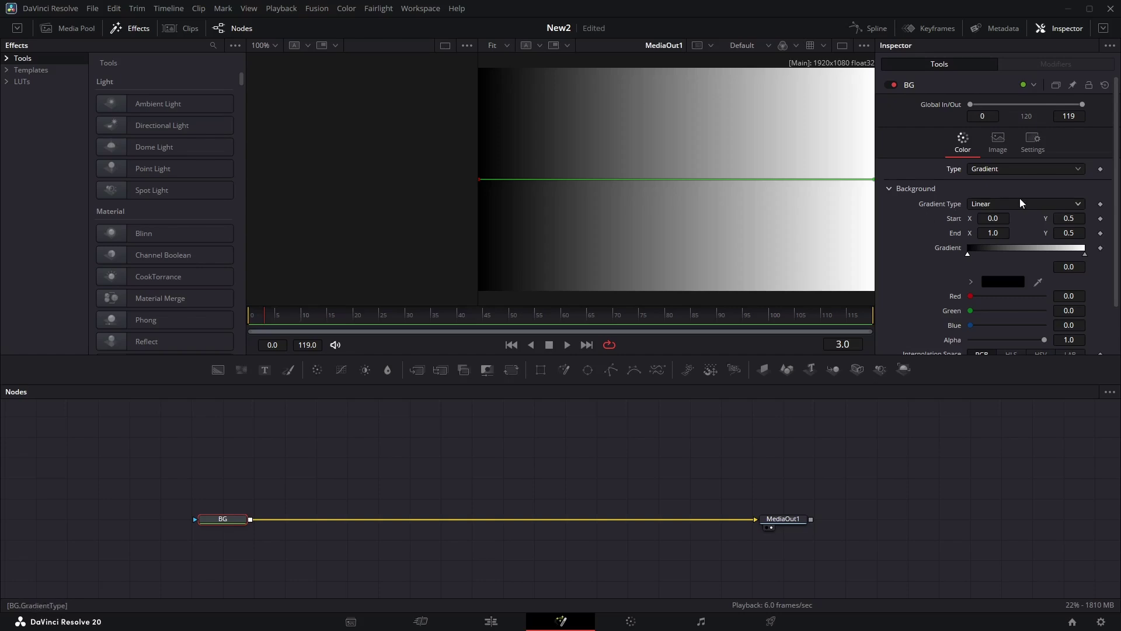
click(998, 268)
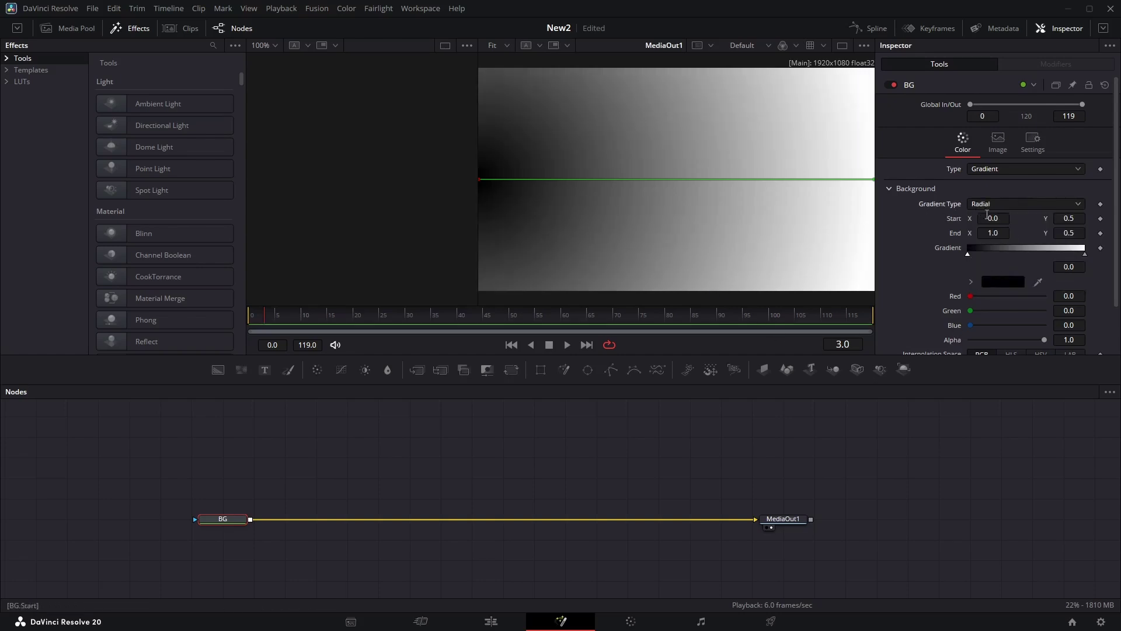
click(995, 218)
text(0.5)
key(Tab)
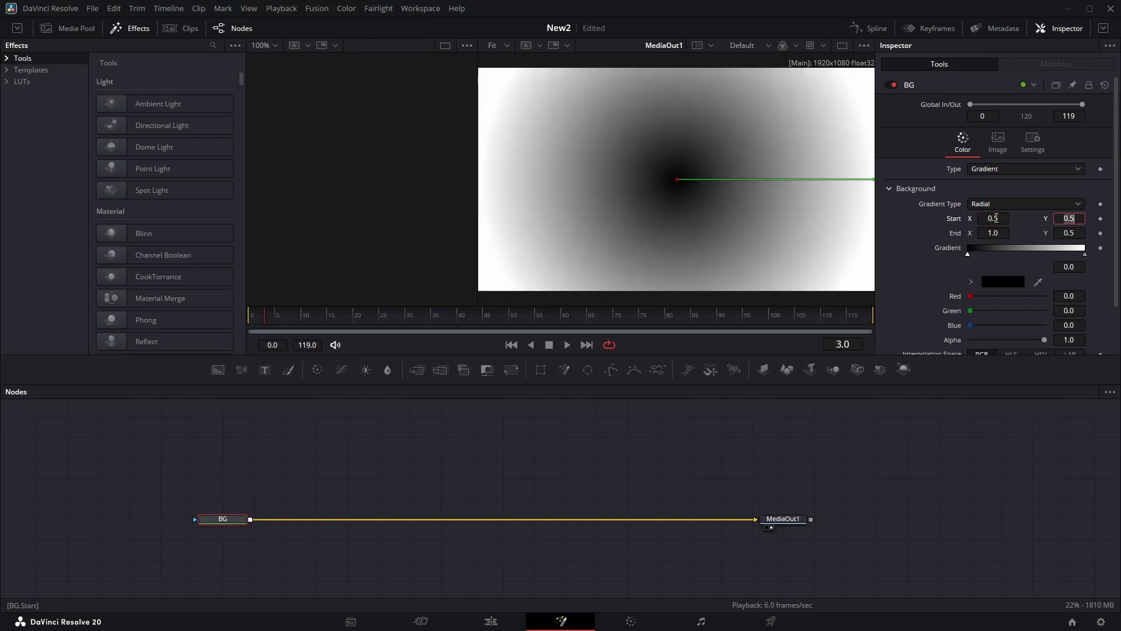
key(Tab)
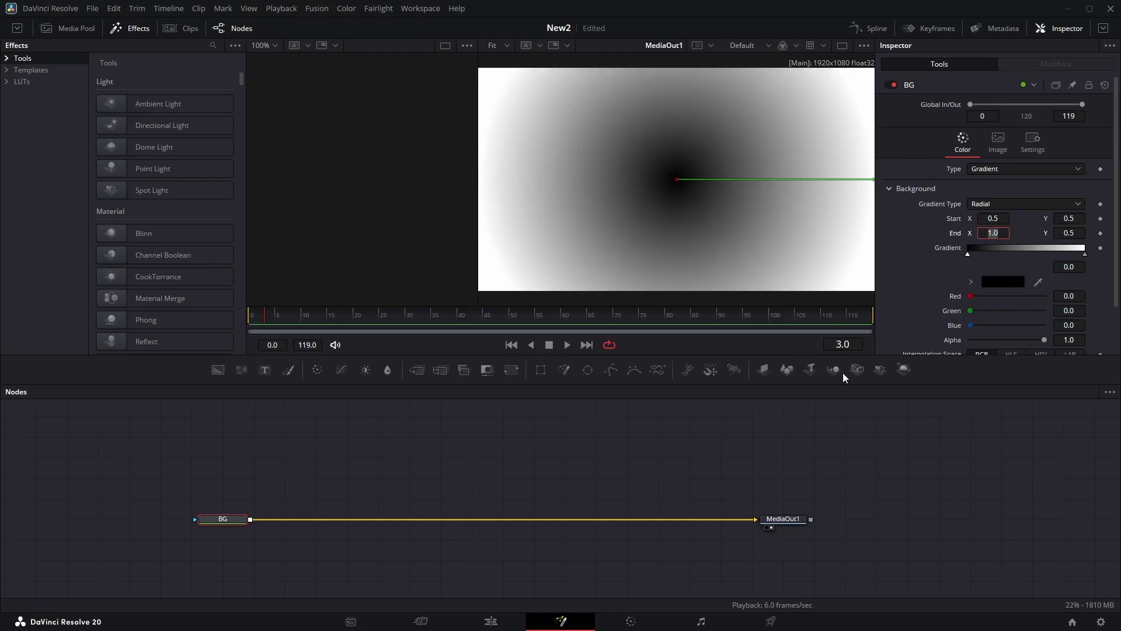
- Color the radial gradient's start stop grey #909090 and its end stop dark grey #484848
click(999, 283)
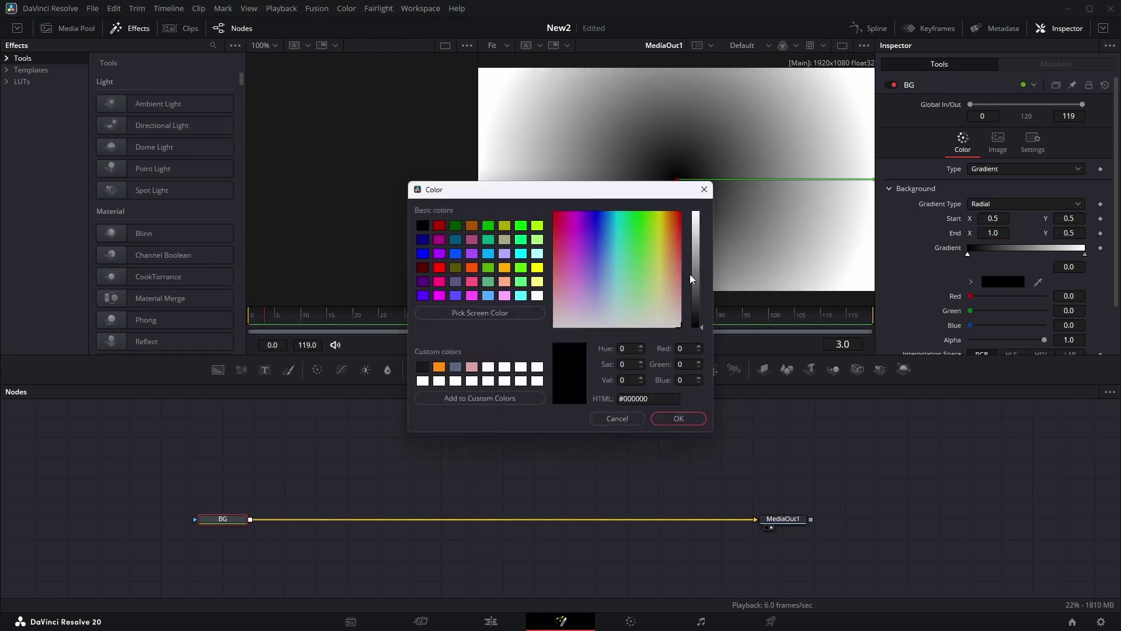
click(700, 263)
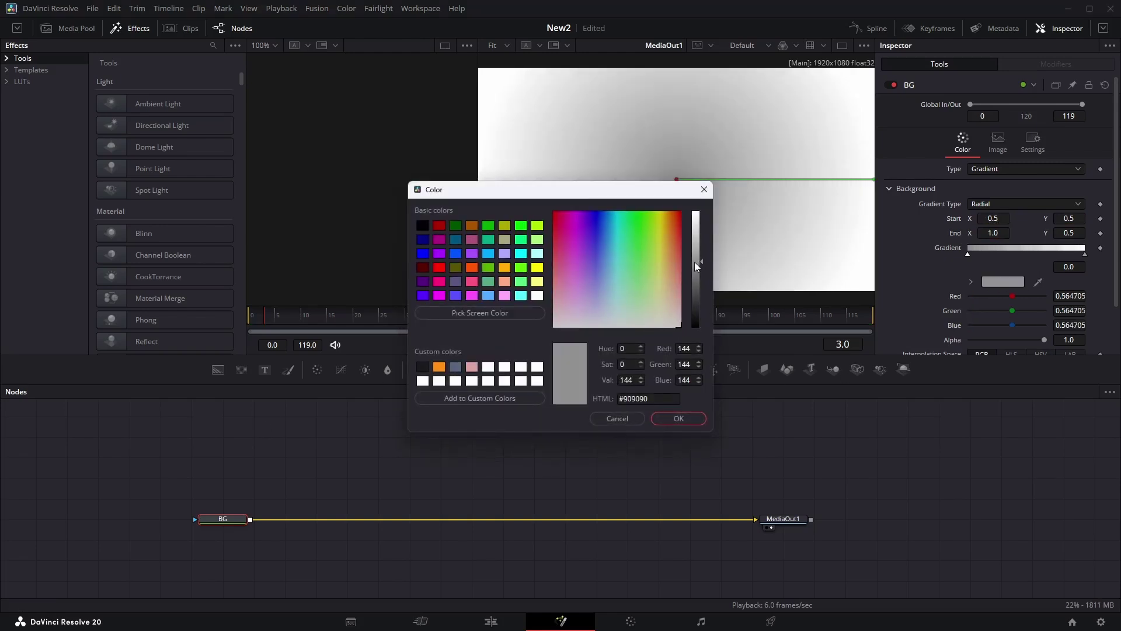
click(678, 421)
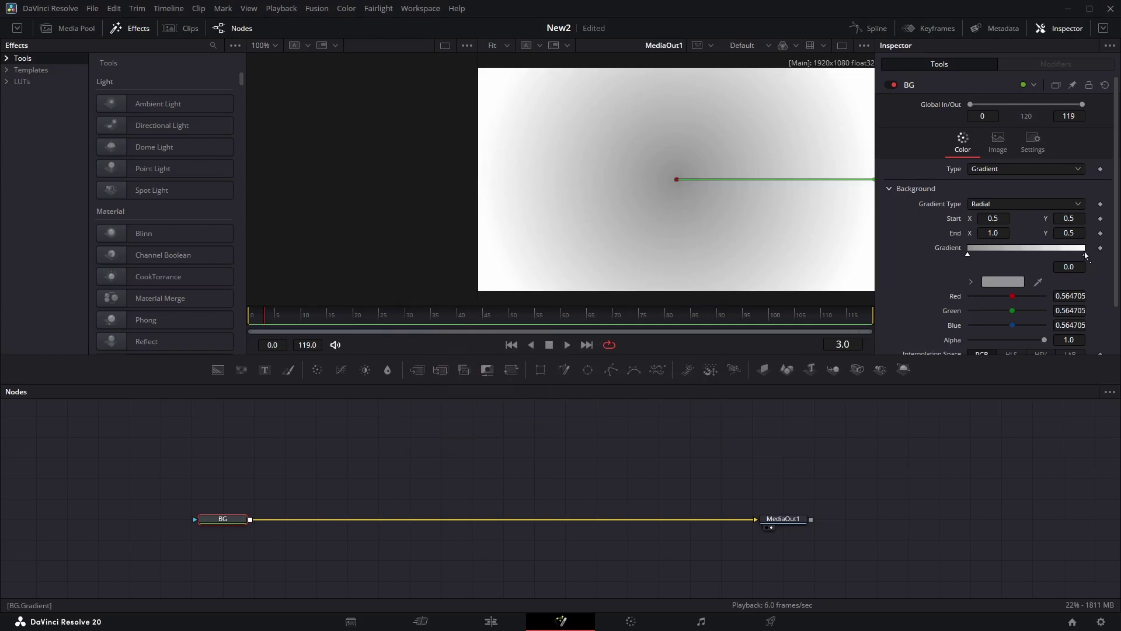
click(1085, 255)
click(1003, 281)
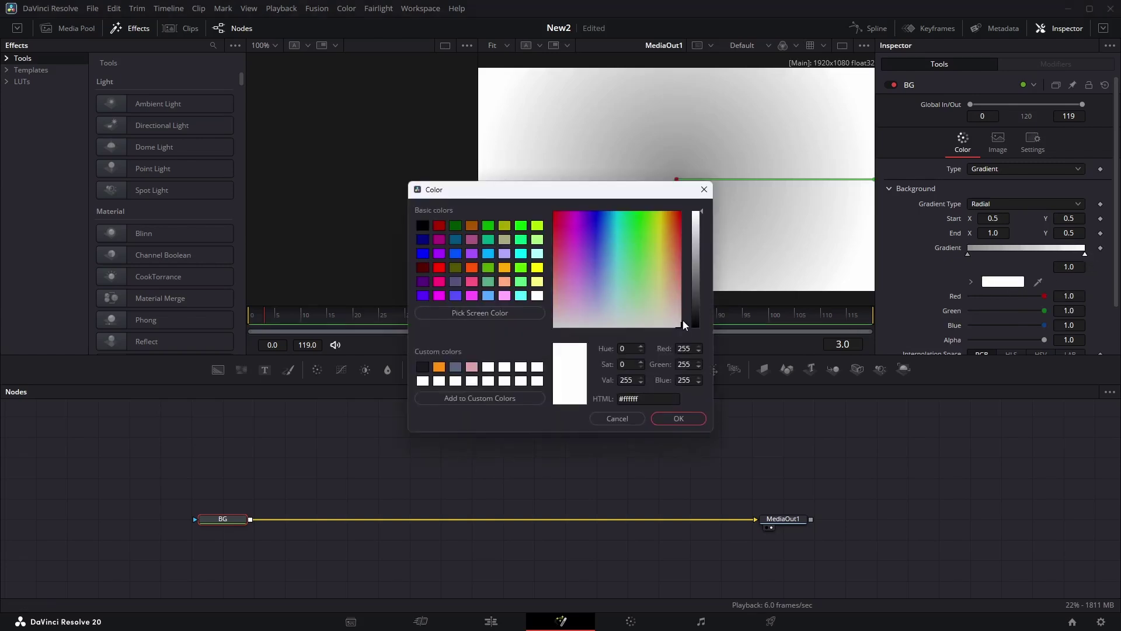
click(693, 295)
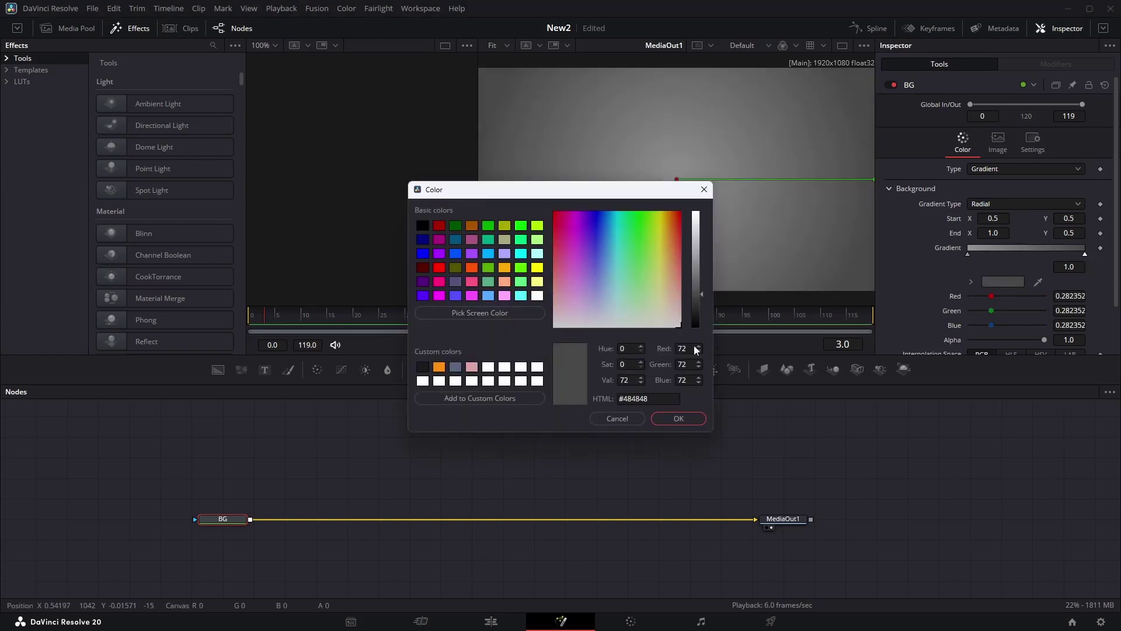
click(678, 418)
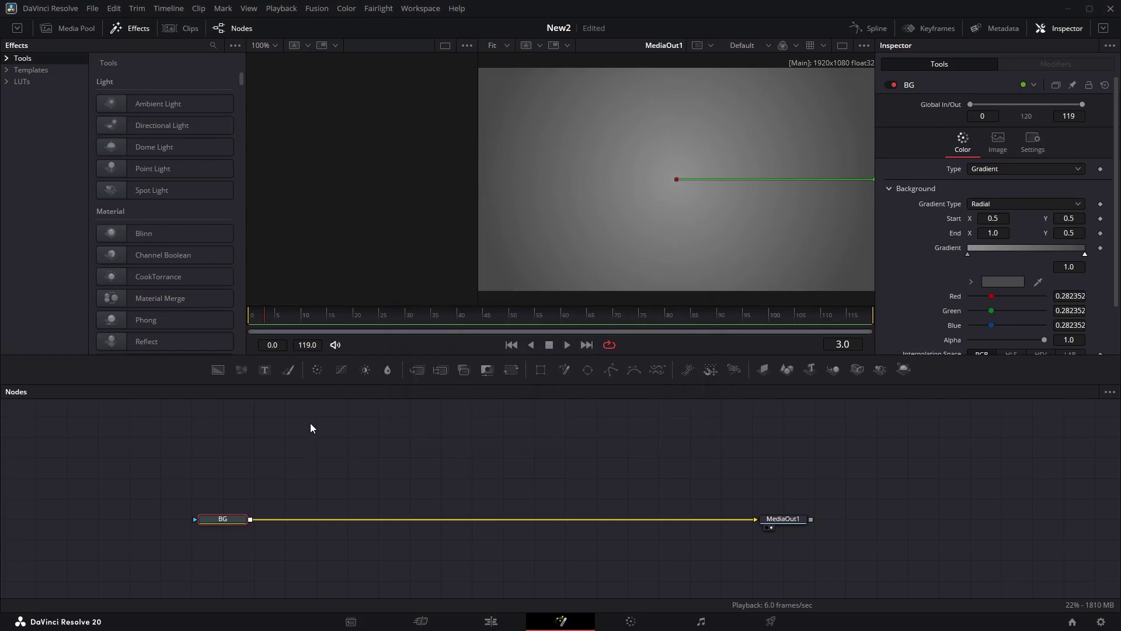
- Add a Text node merged over the BG node and enter the text "Coreate"
drag(266, 371, 252, 523)
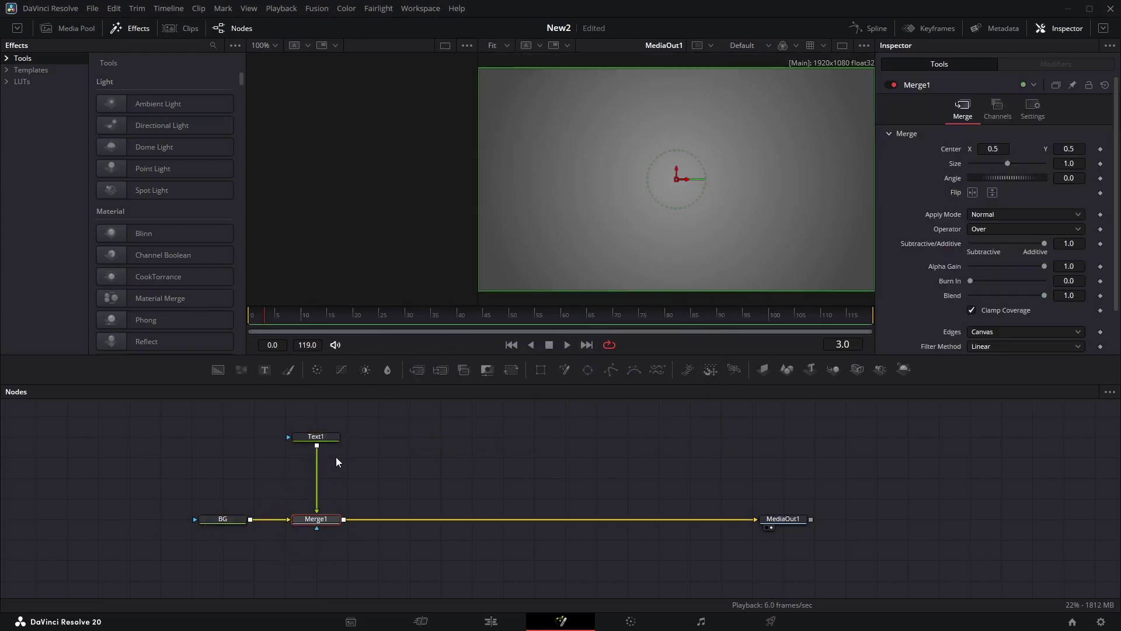
click(318, 438)
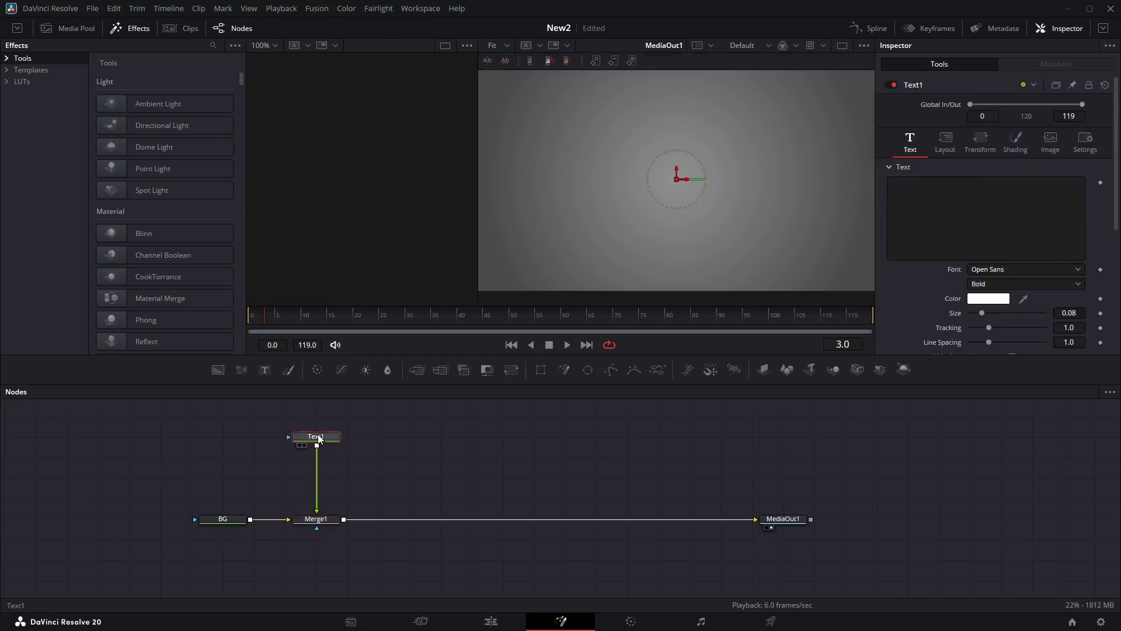
click(962, 198)
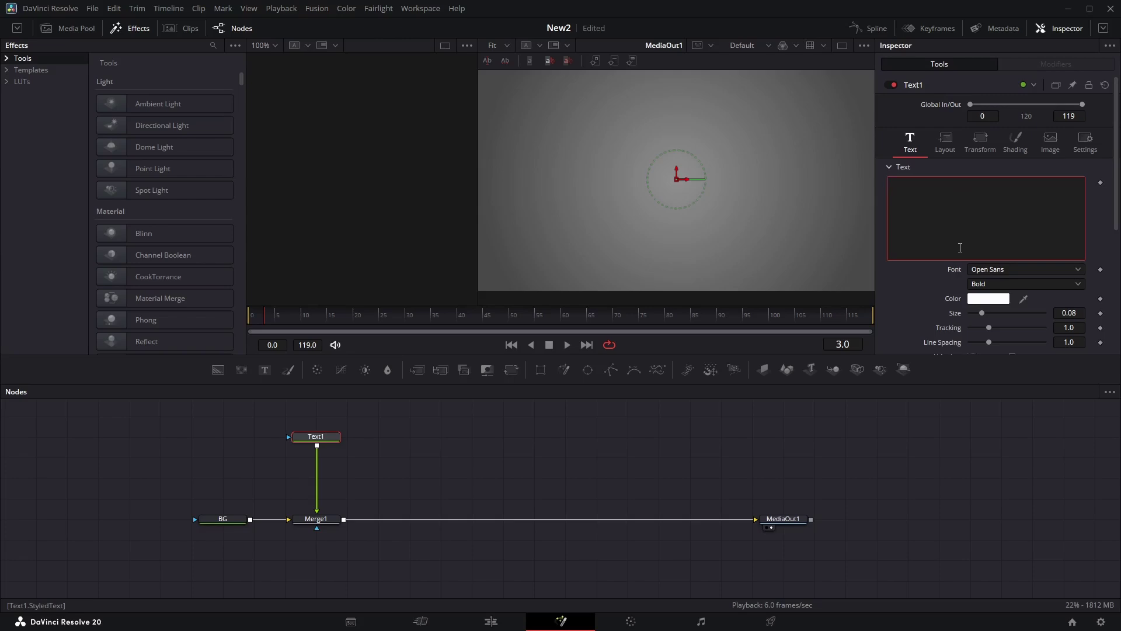
right_click(956, 205)
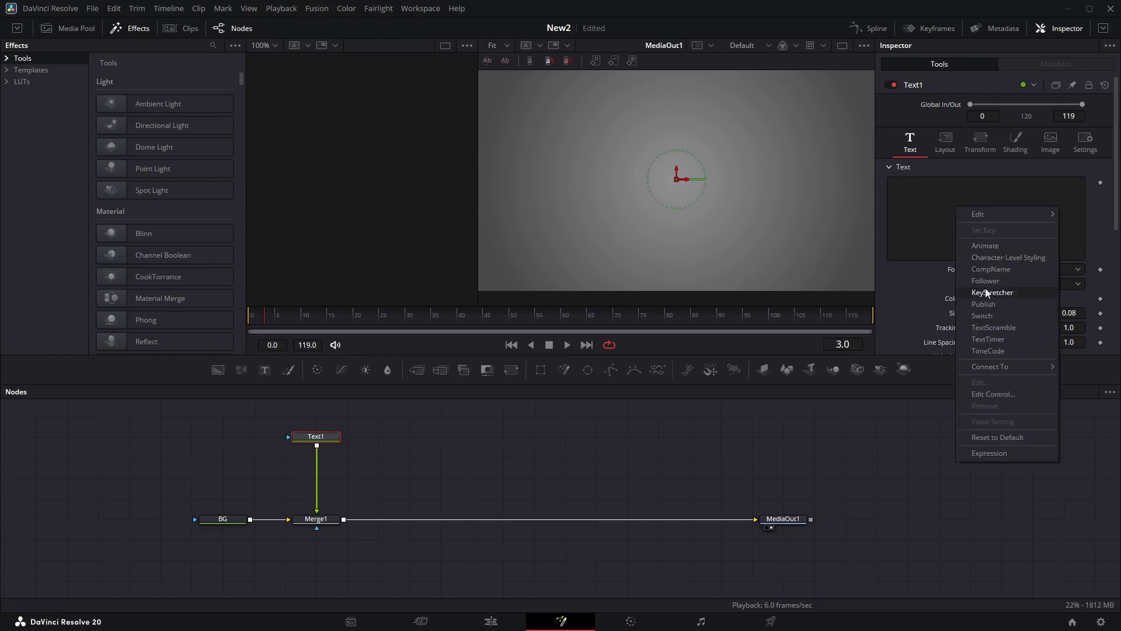
click(933, 208)
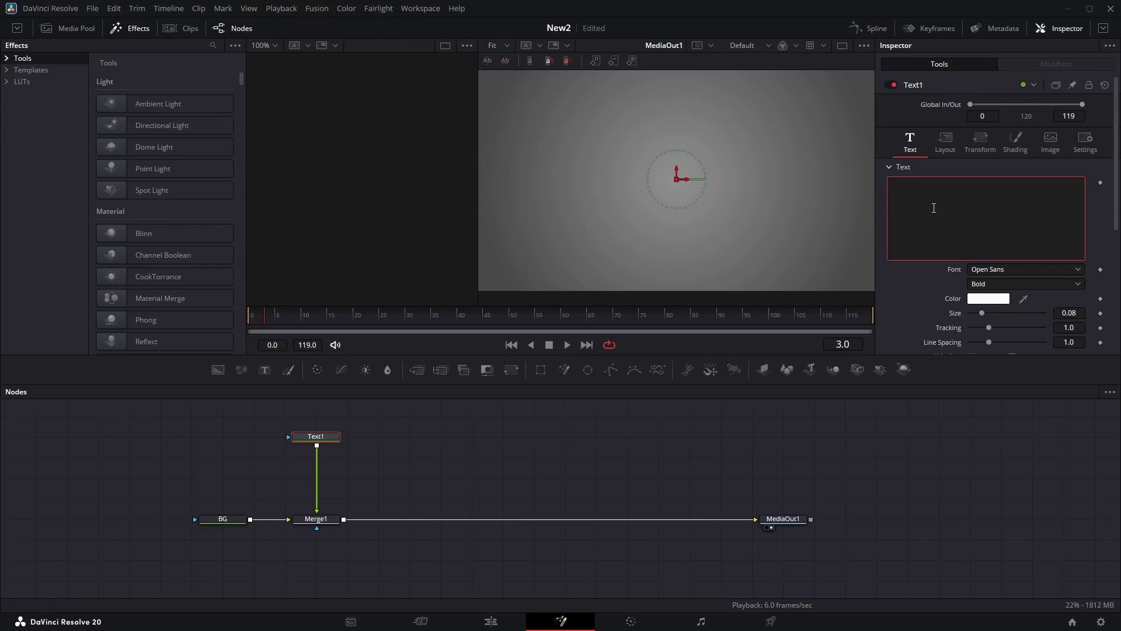
text(Coreate)
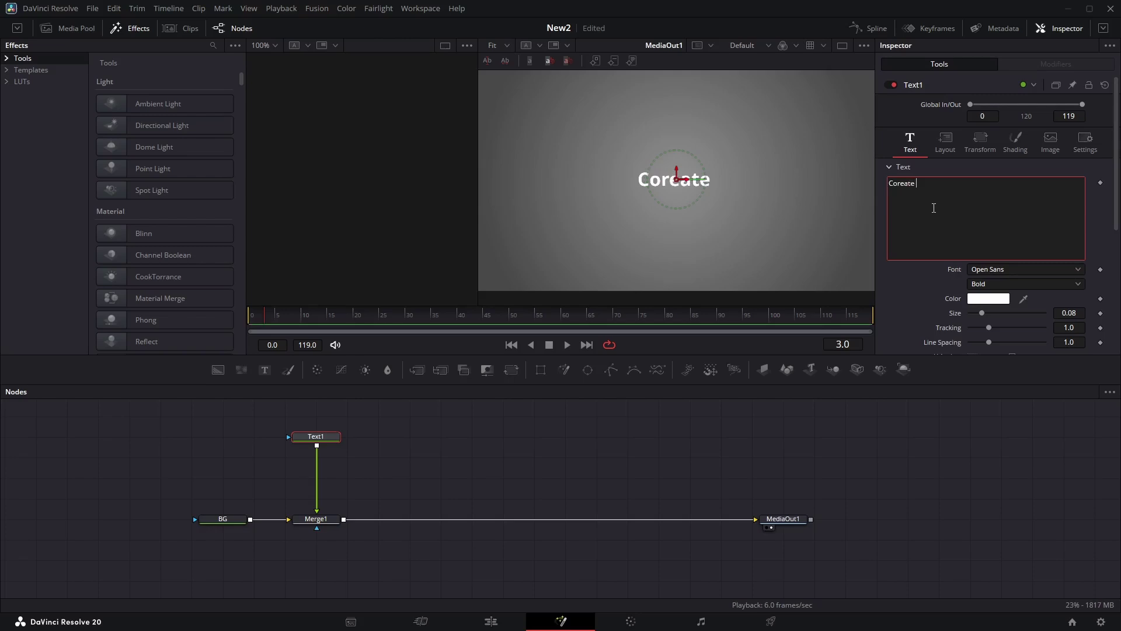
key(BackSpace)
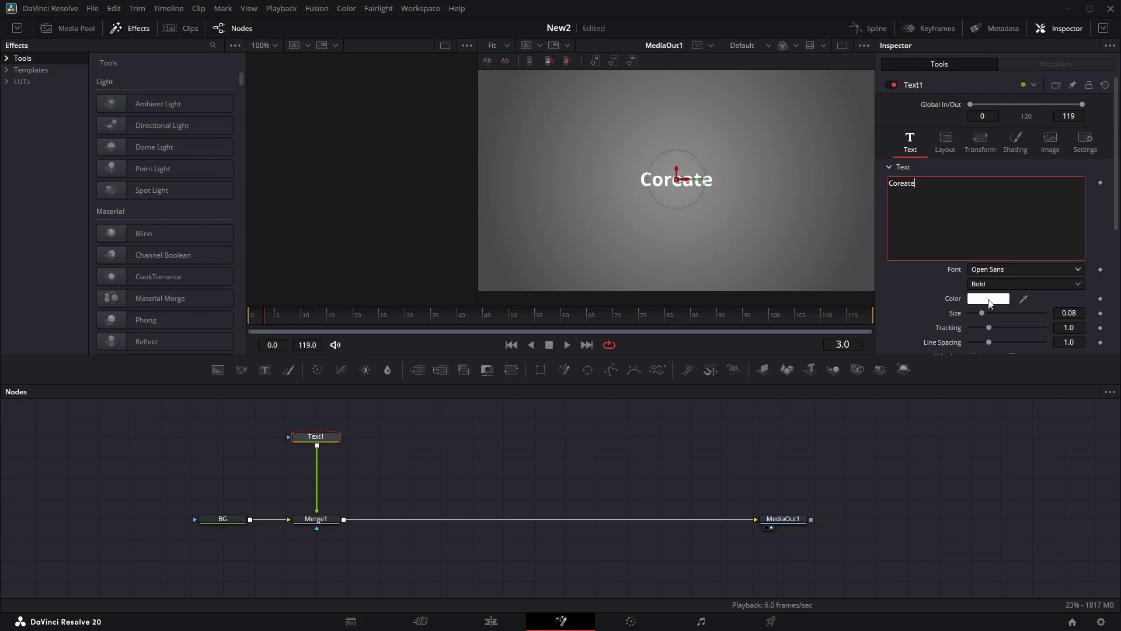
- Set the Text1 font to Bookman Old Style and increase its size to about 0.14
click(996, 269)
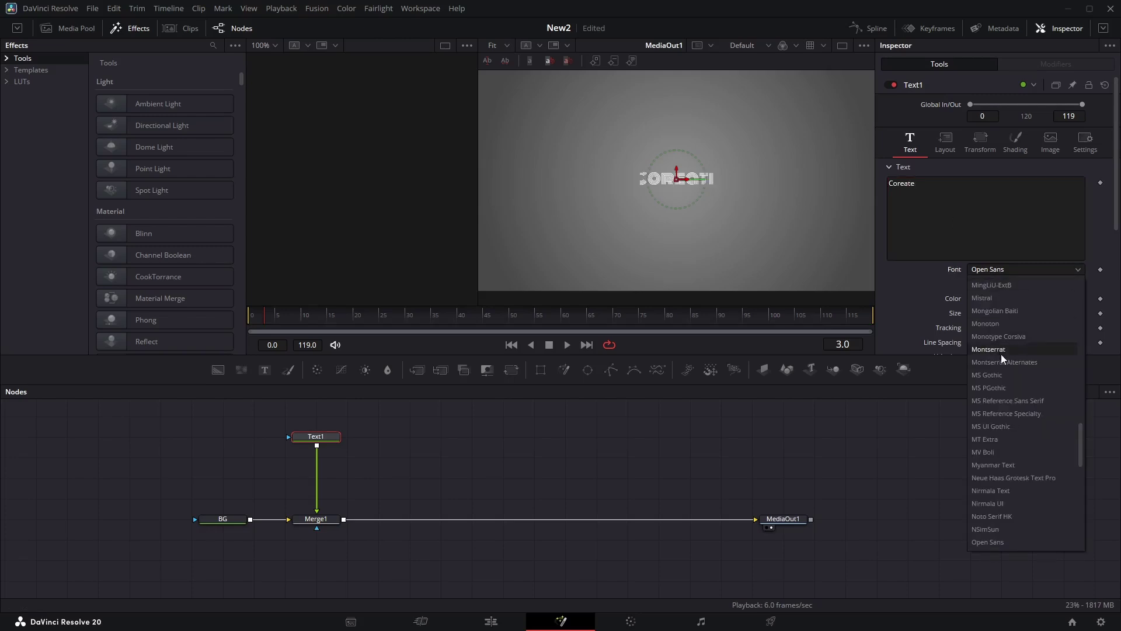
scroll(992, 410, up, 15)
scroll(990, 280, up, 1)
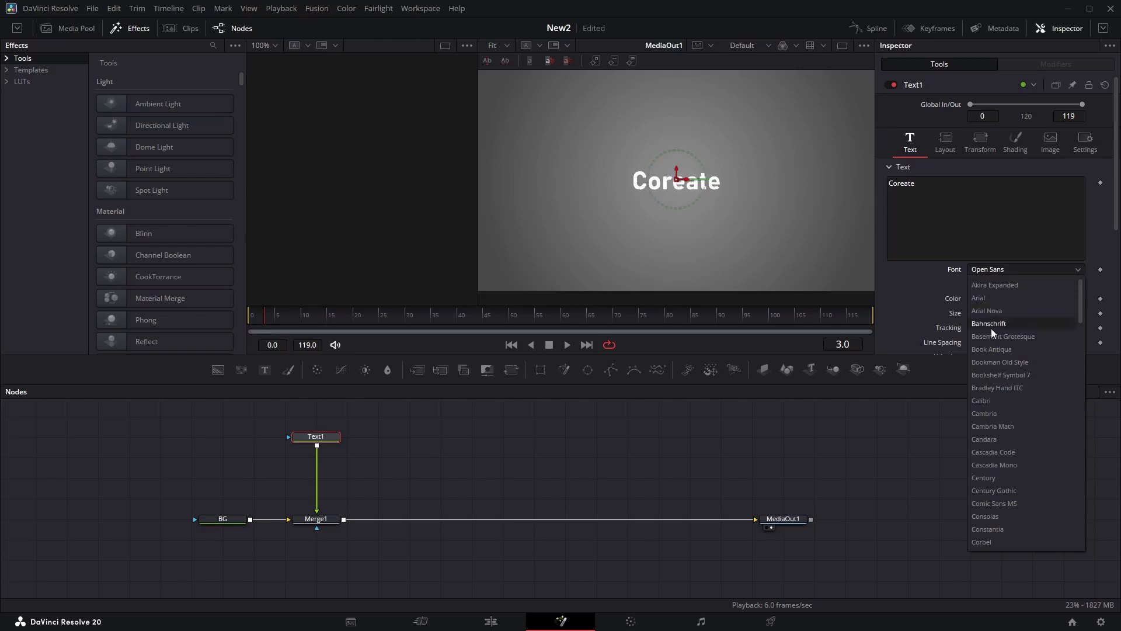
click(989, 366)
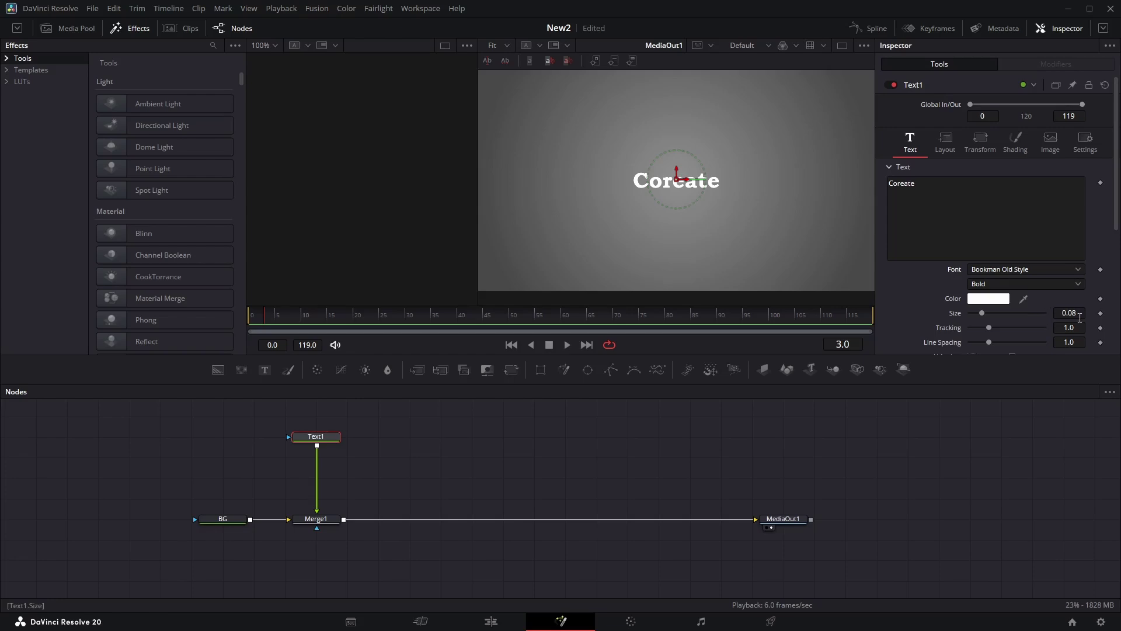
mouse_move(1069, 313)
mouse_down()
mouse_move(1090, 313)
mouse_move(1053, 306)
mouse_up()
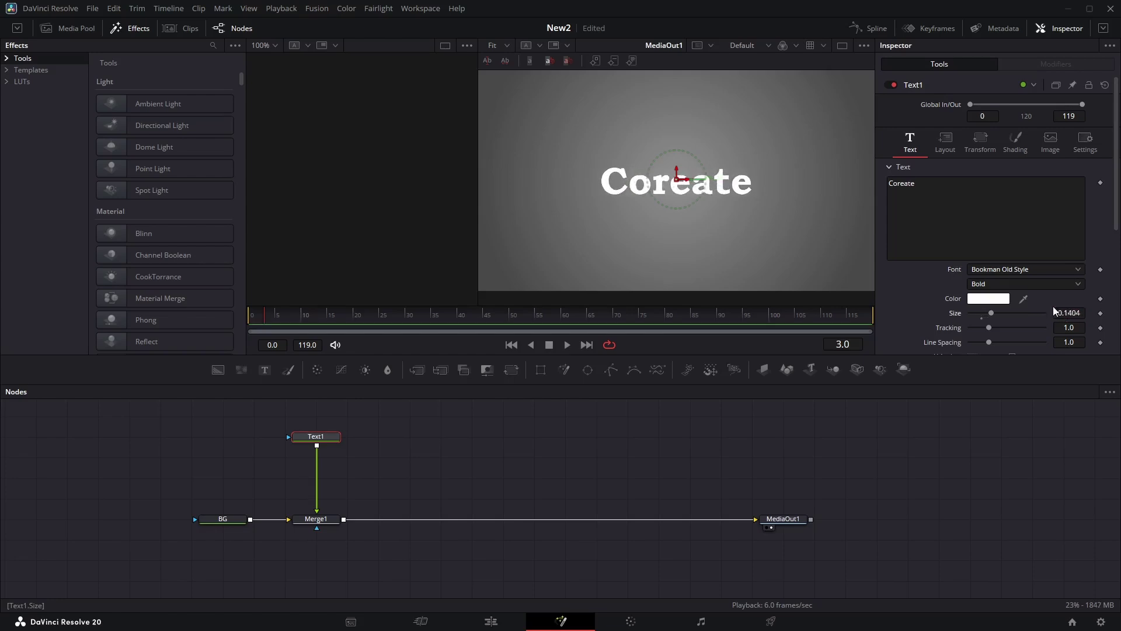
- Set the Text1 font style to Bold Italic and apply a Follower modifier to its text
click(1015, 282)
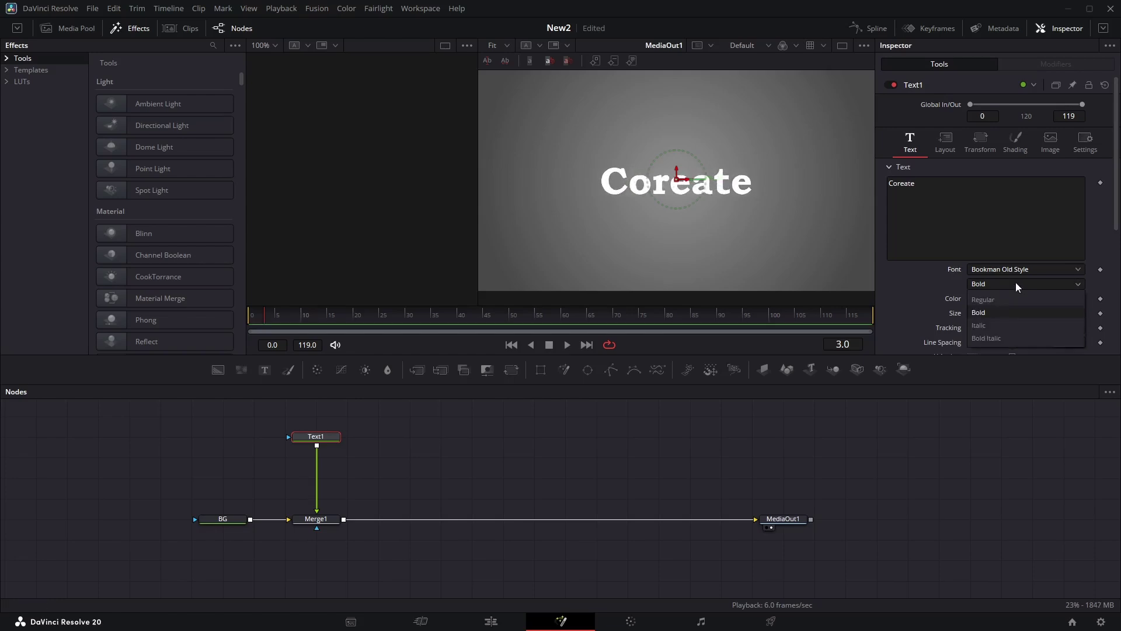
click(996, 337)
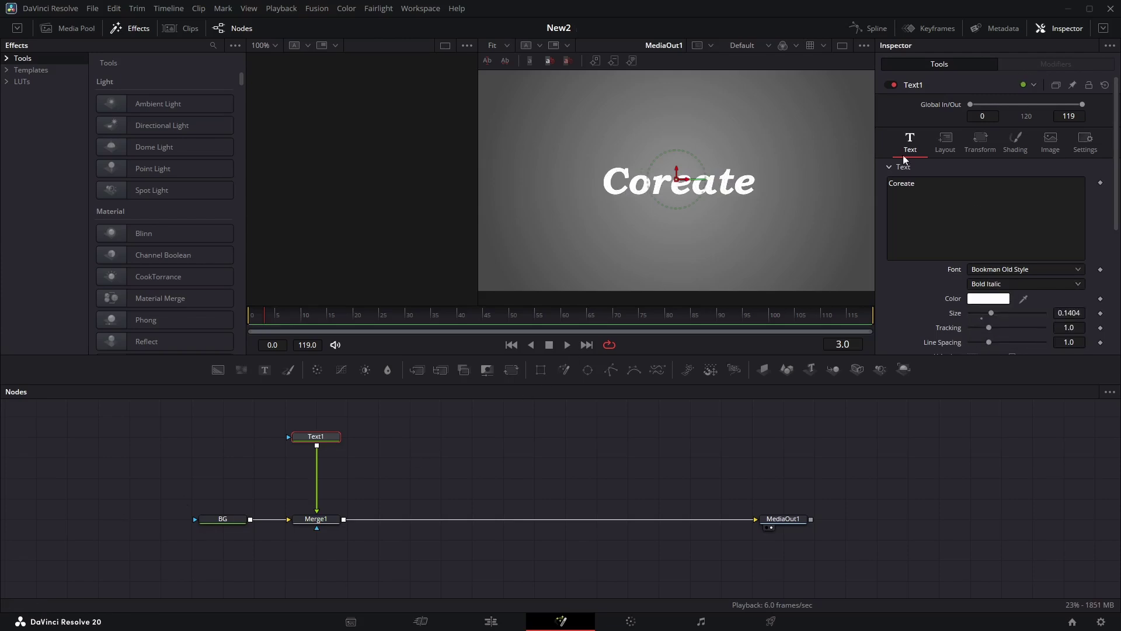
click(973, 243)
right_click(973, 243)
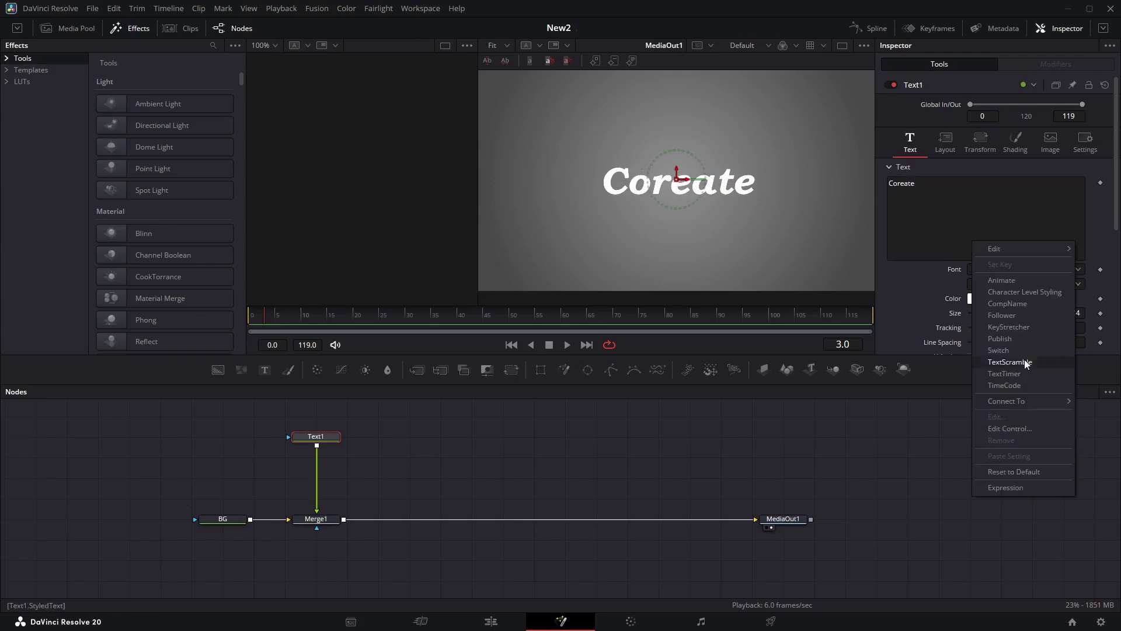
click(1011, 314)
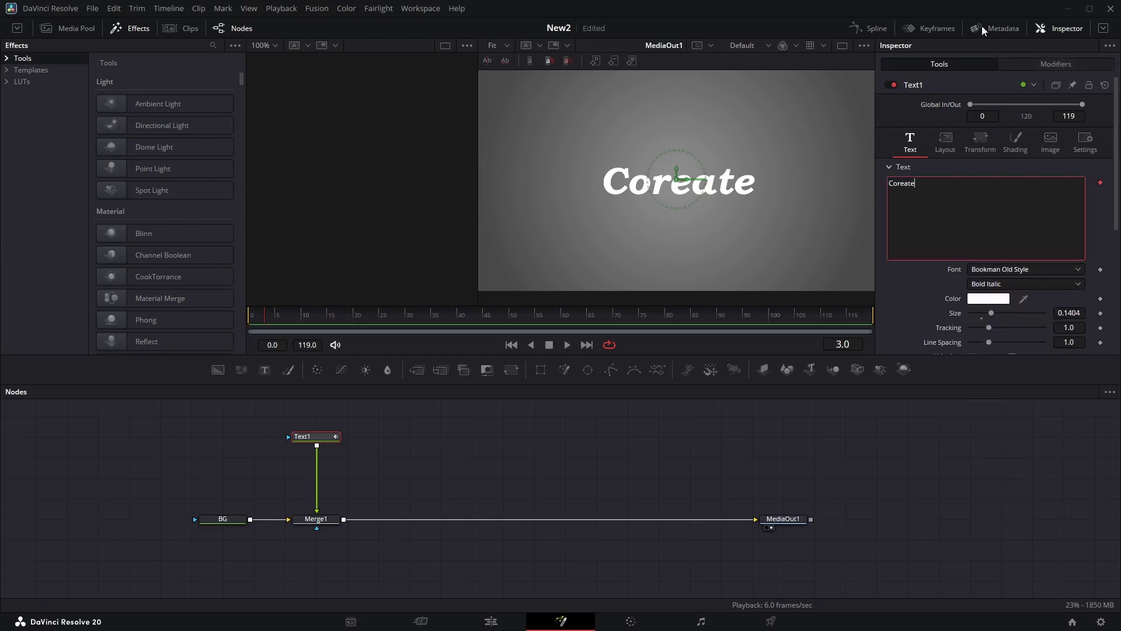
right_click(949, 224)
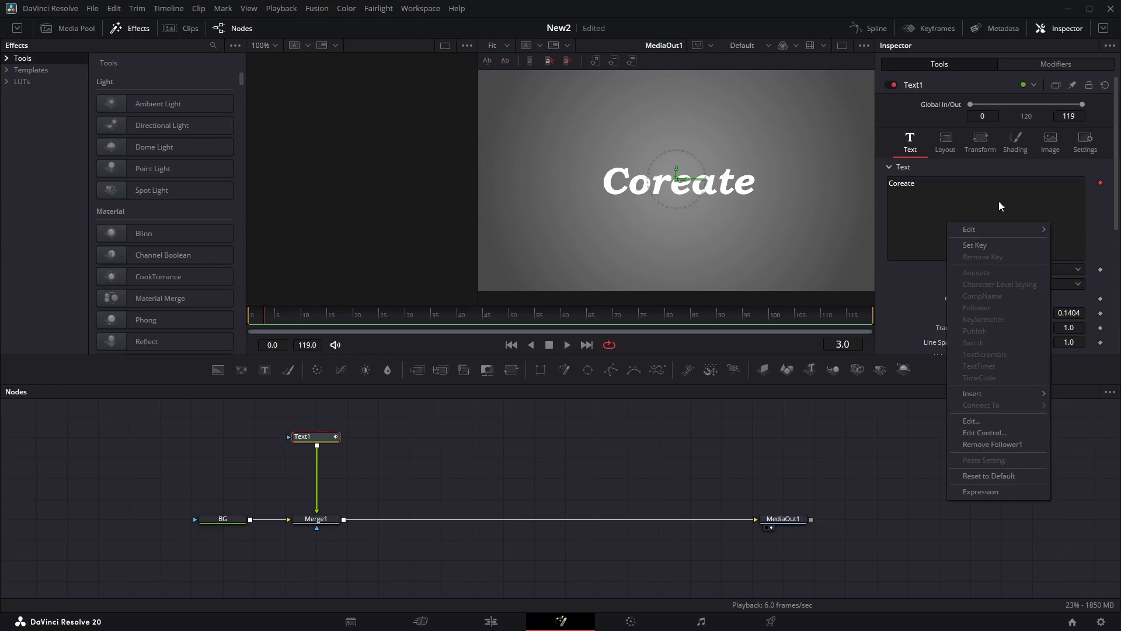
- Set the Follower modifier's delay between each character to 1
click(1047, 62)
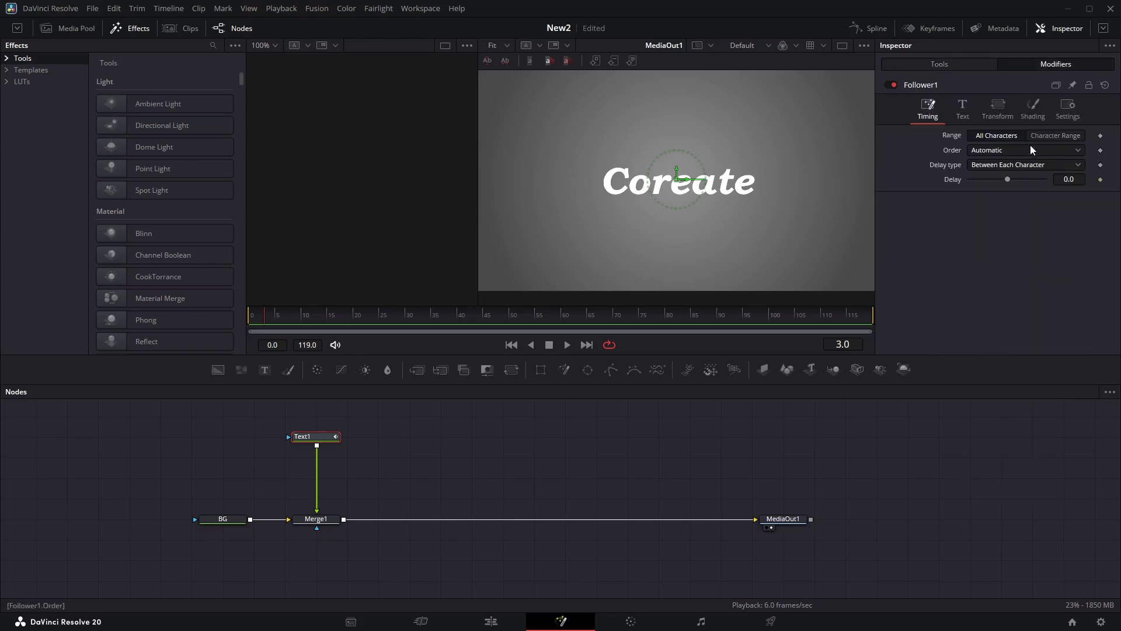
click(1069, 179)
key(BackSpace)
key(BackSpace)
key(BackSpace)
text(1)
key(Return)
- Add an Anim Curves modifier to the Follower's character Shear X and set its source to Duration
click(1011, 105)
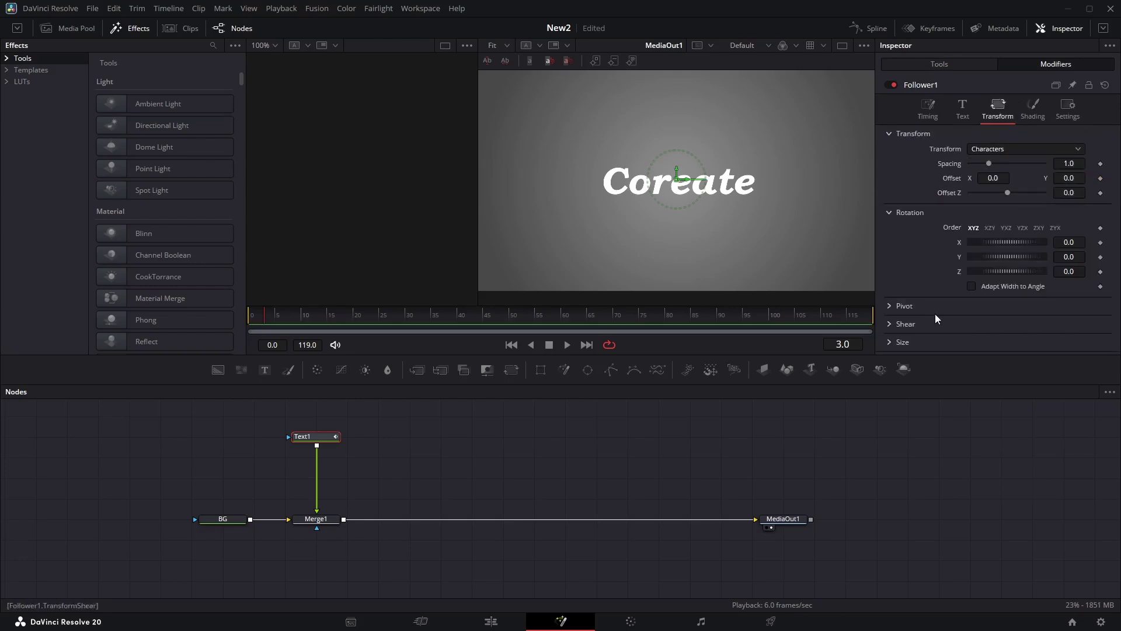
click(888, 324)
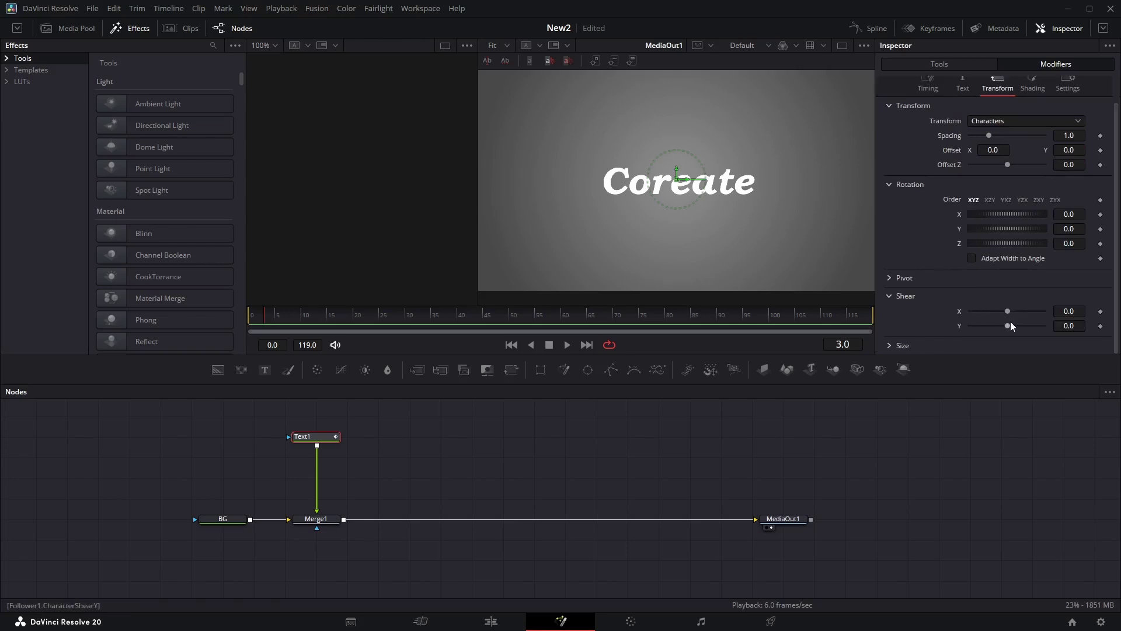
right_click(961, 310)
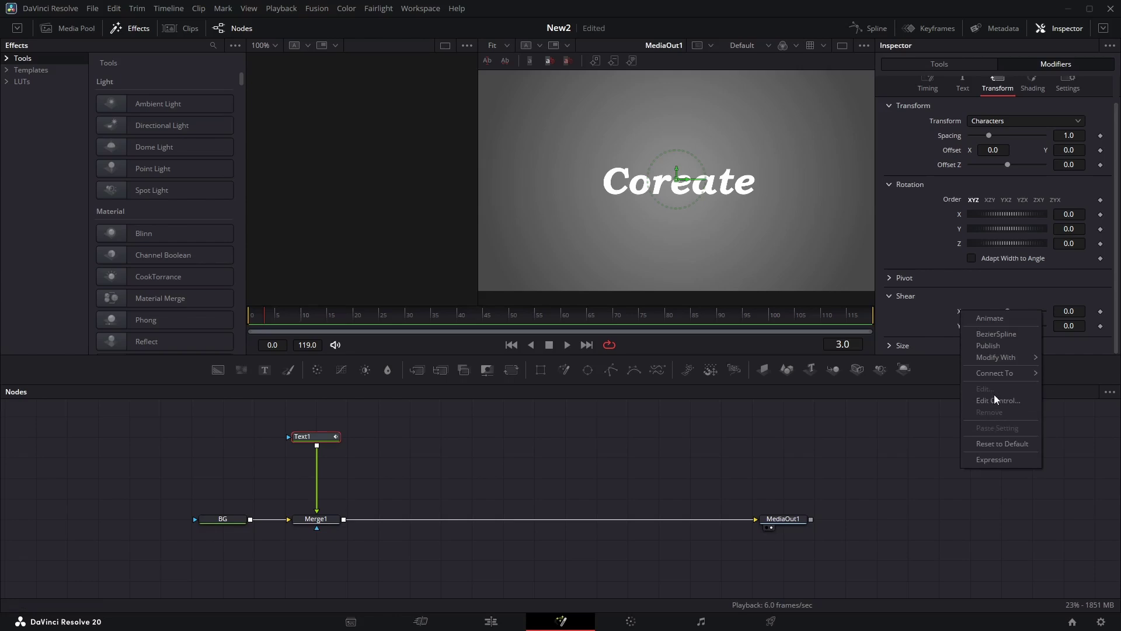
mouse_move(994, 362)
click(916, 354)
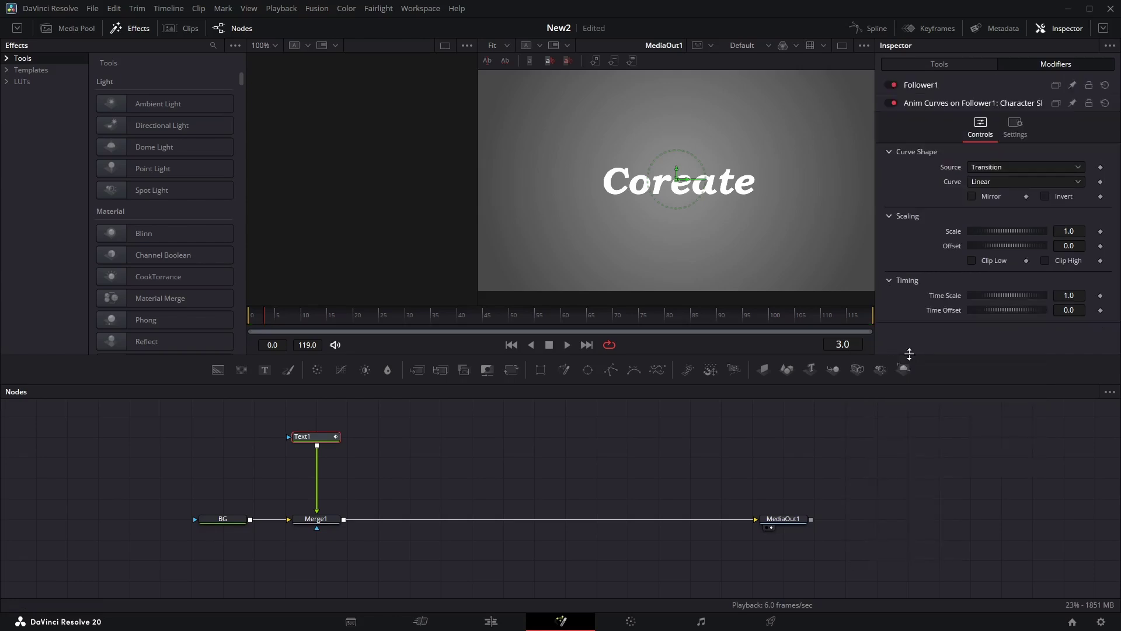
click(1001, 167)
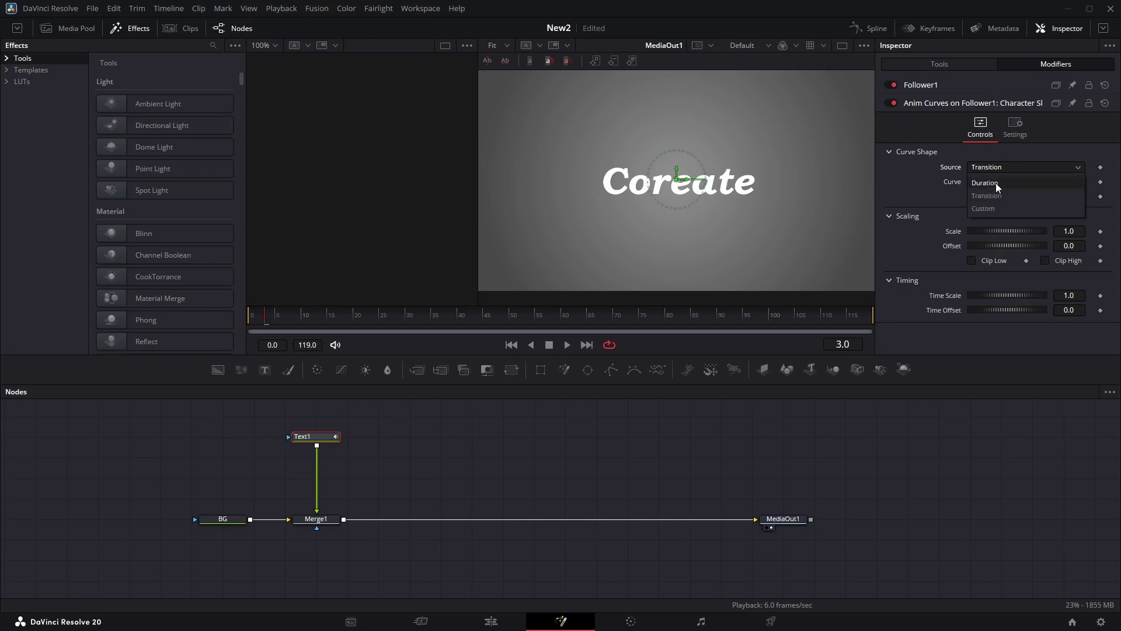
click(996, 182)
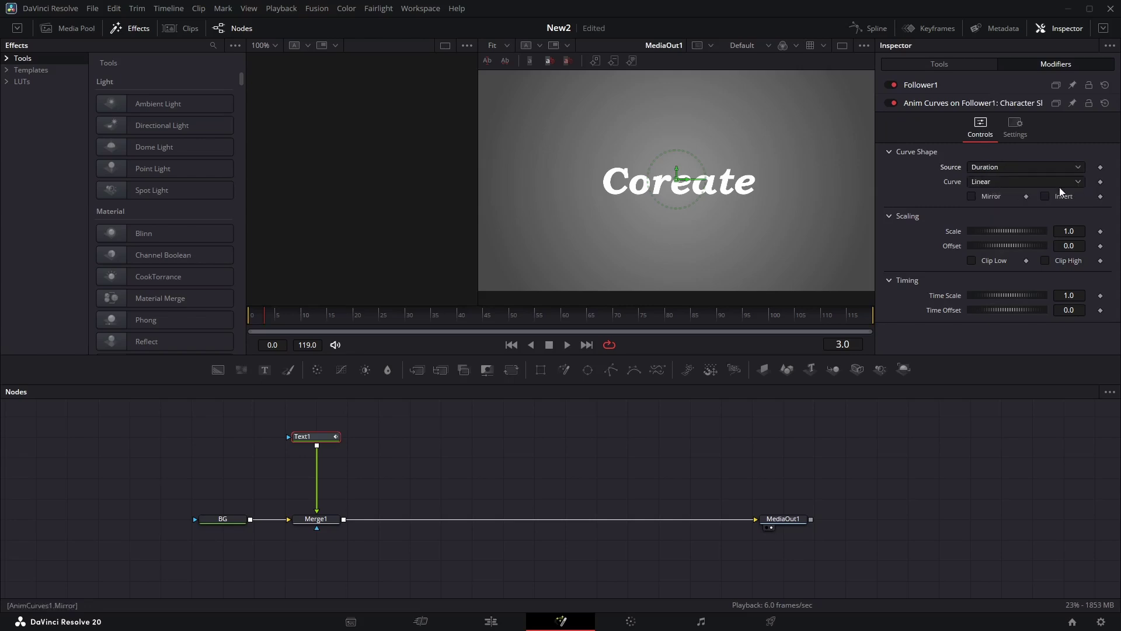
- Show the Character Shear X animation curve in the Spline editor
click(1080, 230)
click(861, 27)
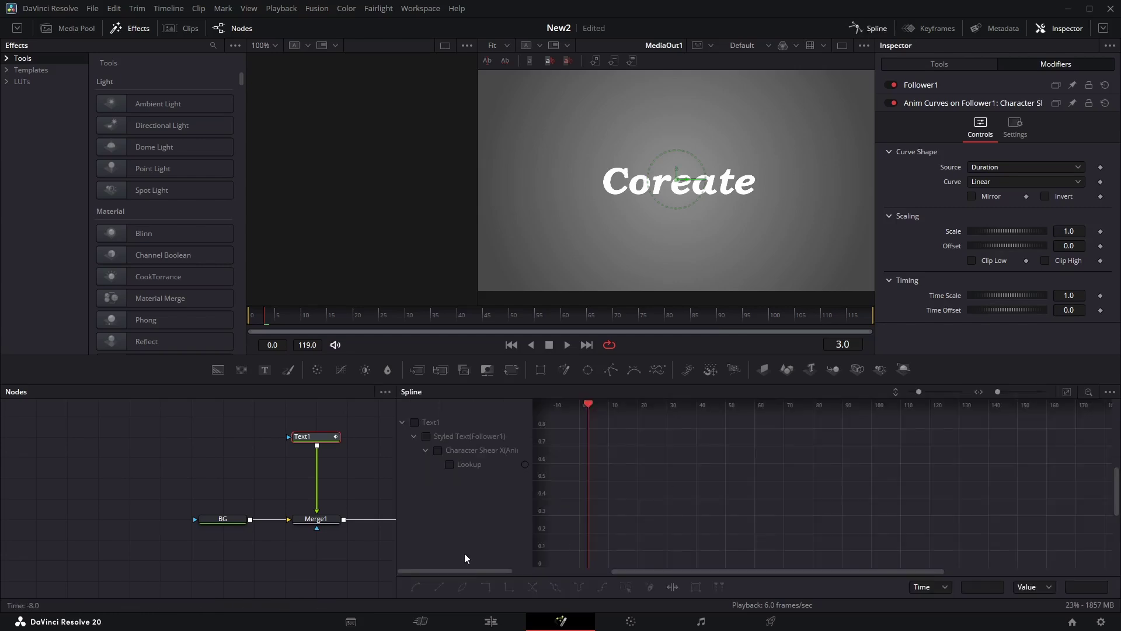
click(437, 451)
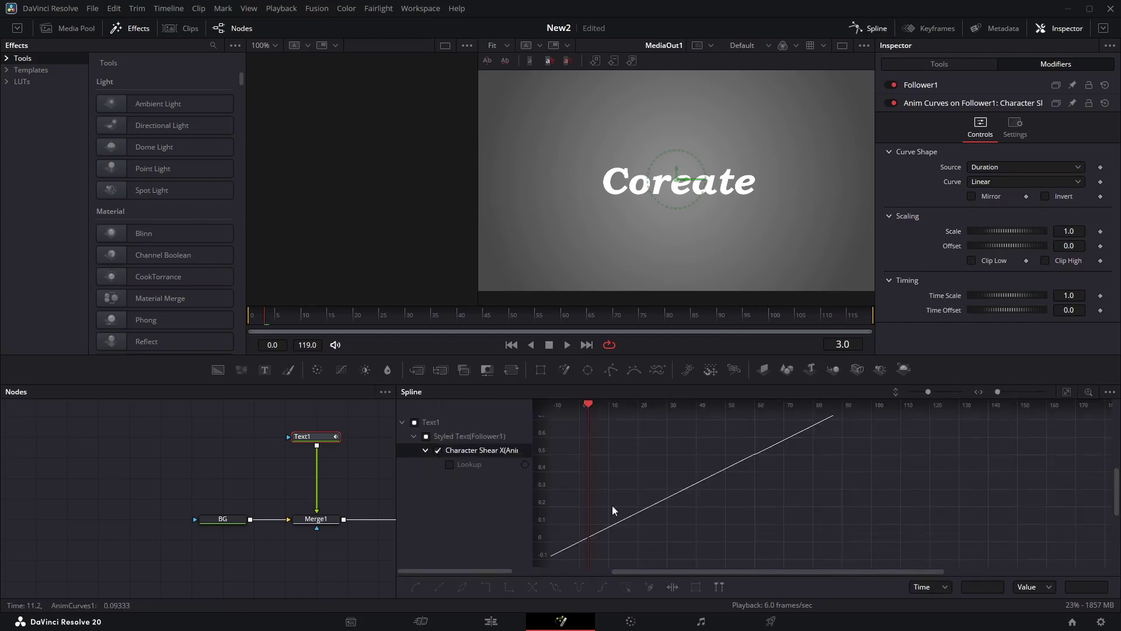
- Change the Shear X animation curve from Linear to Easing, with Elastic as the out easing
click(993, 183)
click(1002, 209)
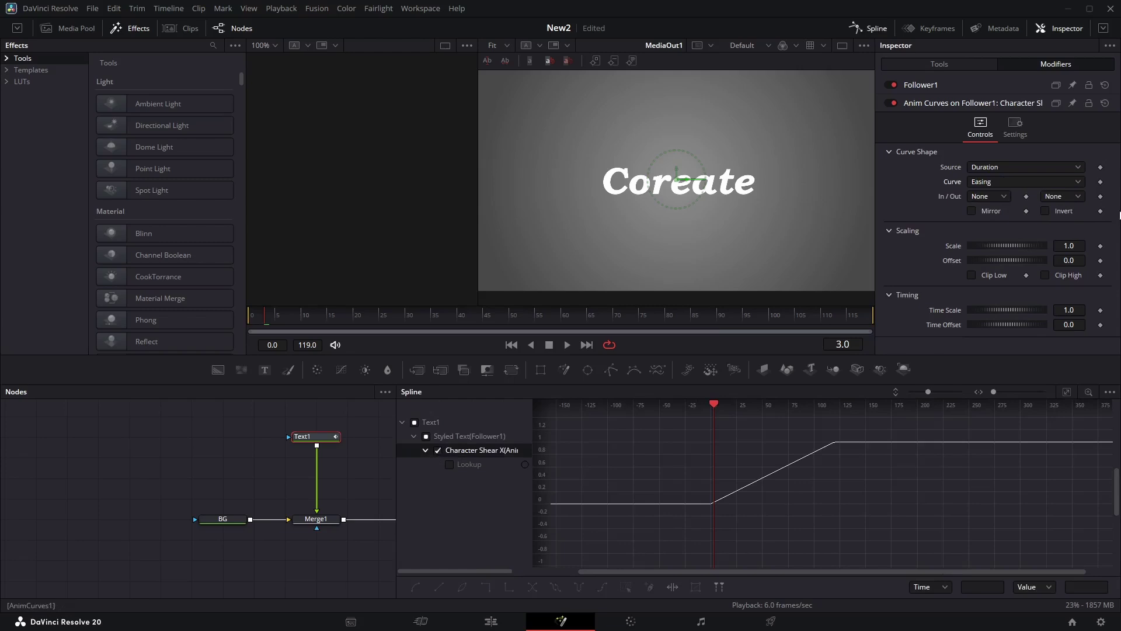
click(1068, 197)
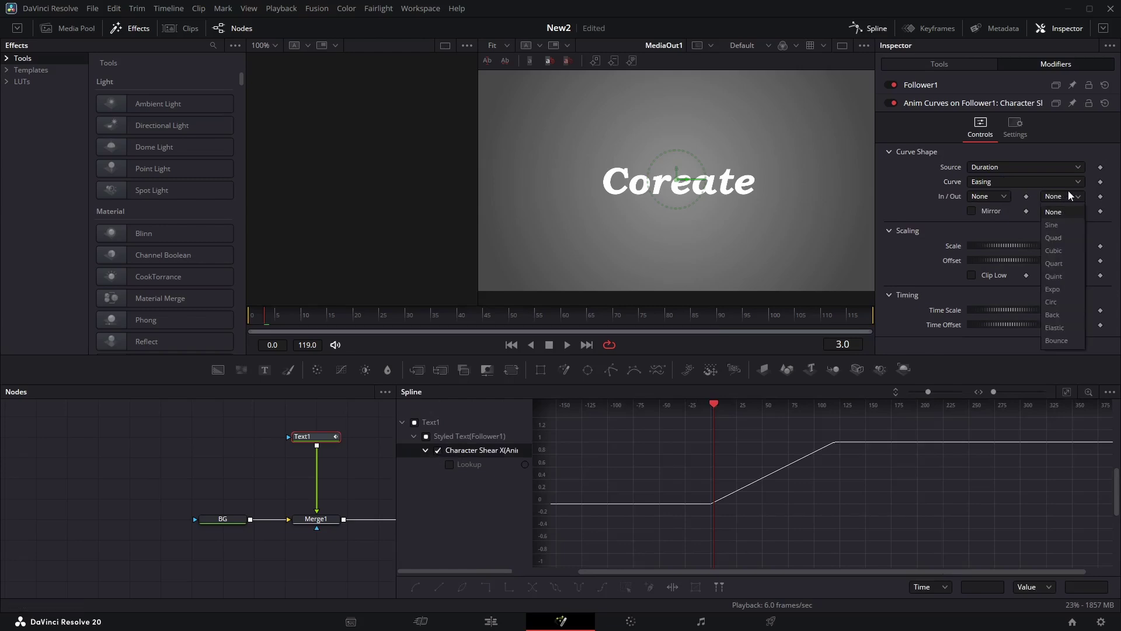
click(1064, 329)
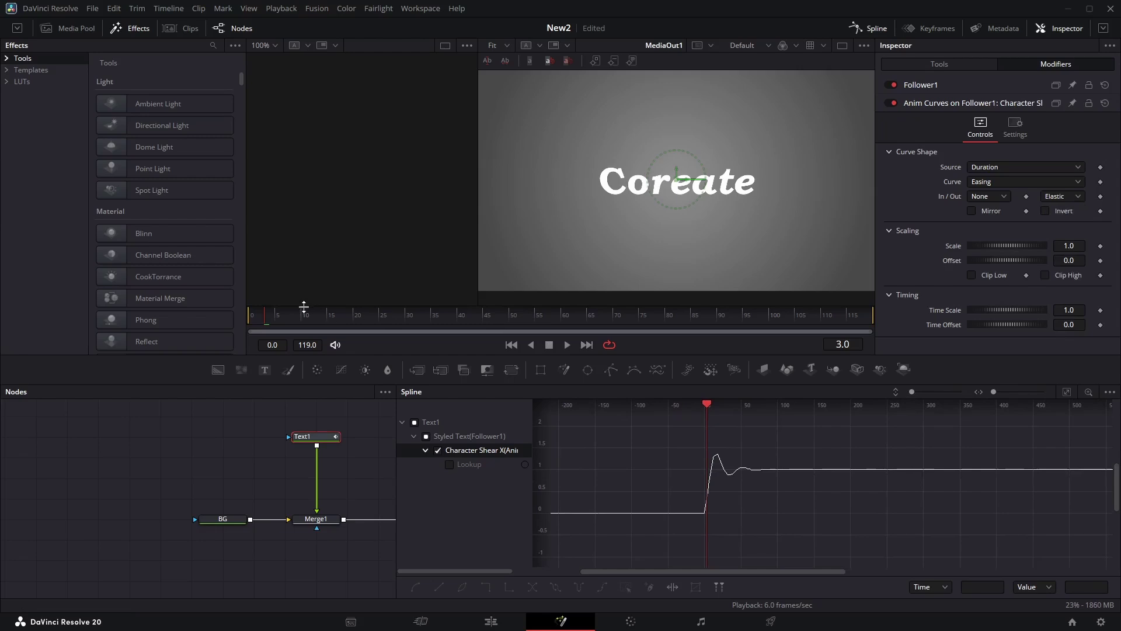
- Go to frame 91 and lower the Shear X curve's scaling Offset to about -0.879 to straighten the letters
drag(303, 313, 722, 309)
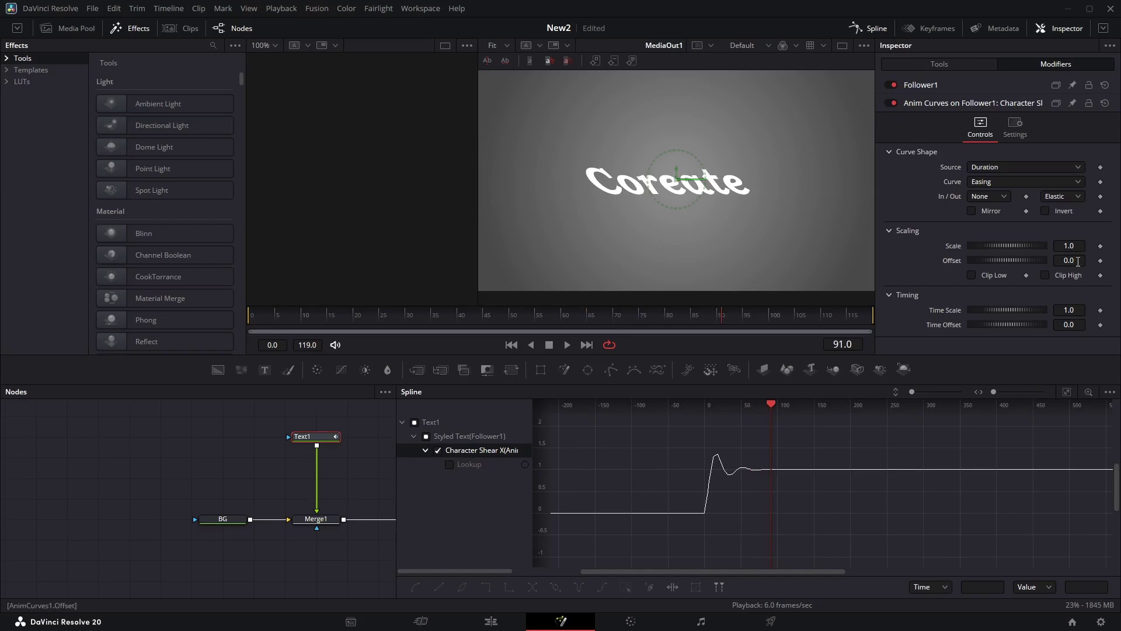
drag(1078, 261, 1060, 263)
mouse_move(1069, 260)
mouse_down()
mouse_move(844, 304)
mouse_move(1055, 260)
mouse_move(1013, 260)
mouse_move(1079, 260)
mouse_up()
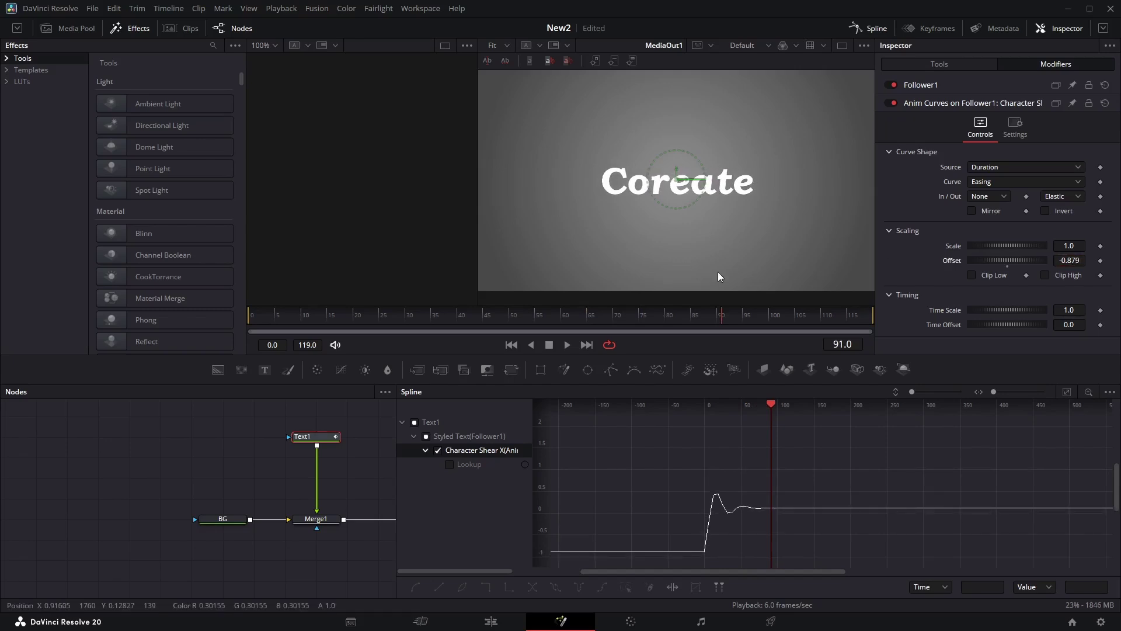
- Play the elastic shear animation from frame 0 to check its speed
drag(278, 314, 102, 346)
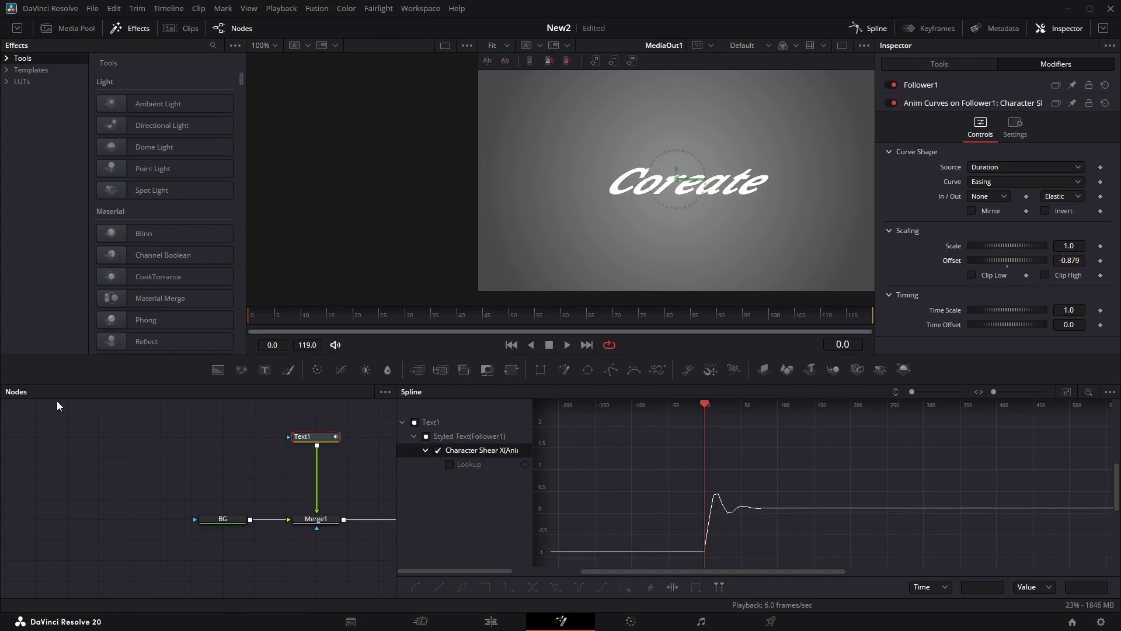
click(114, 429)
key(space)
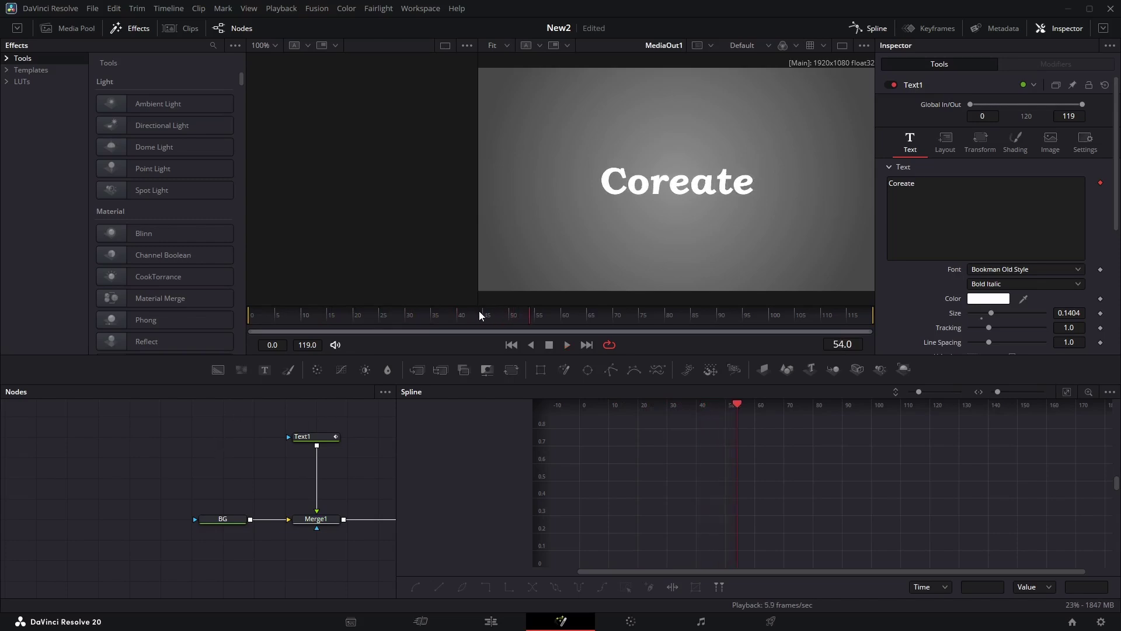
key(space)
key(space)
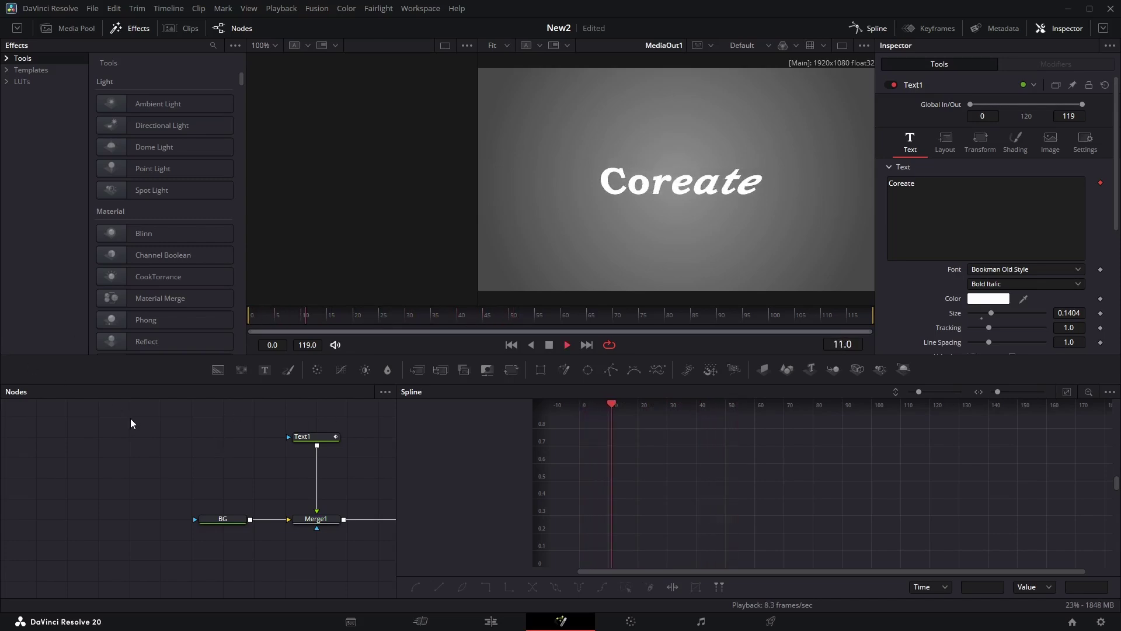
- Stop playback, reselect Text1 and set the Shear X animation curve's Time Scale to 5
click(306, 437)
key(space)
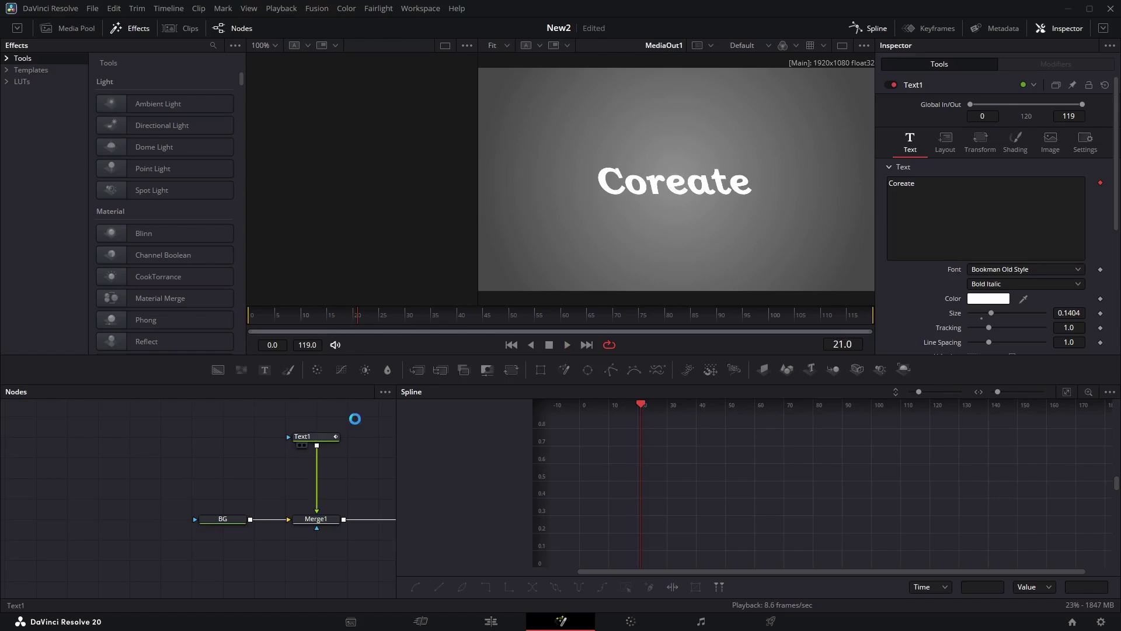
scroll(816, 461, down, 3)
drag(816, 462, 756, 461)
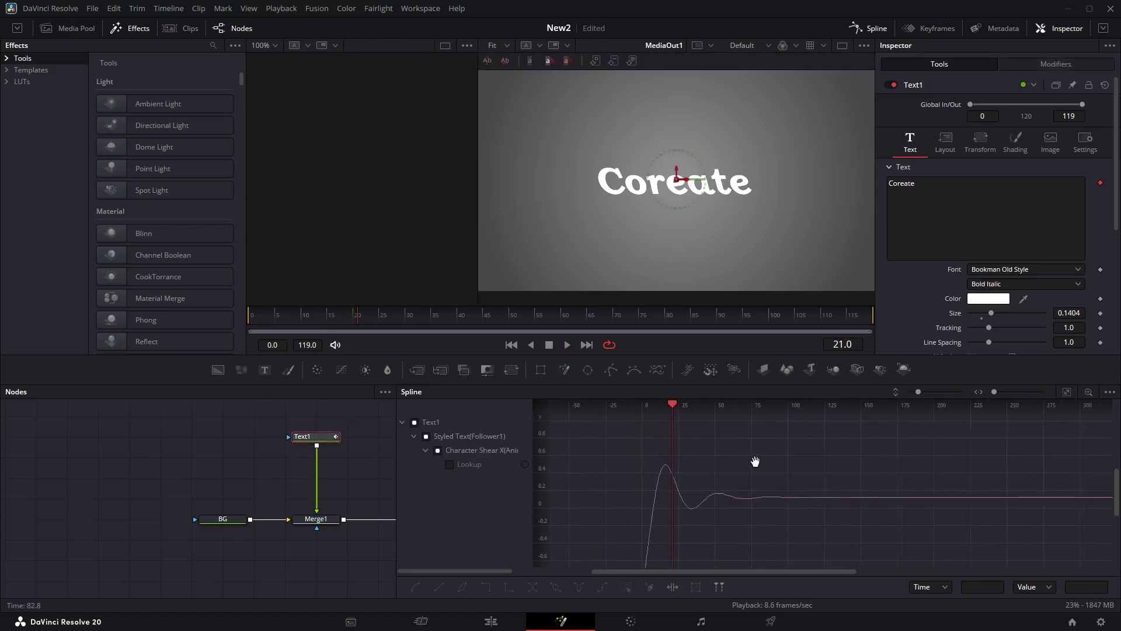
click(1051, 64)
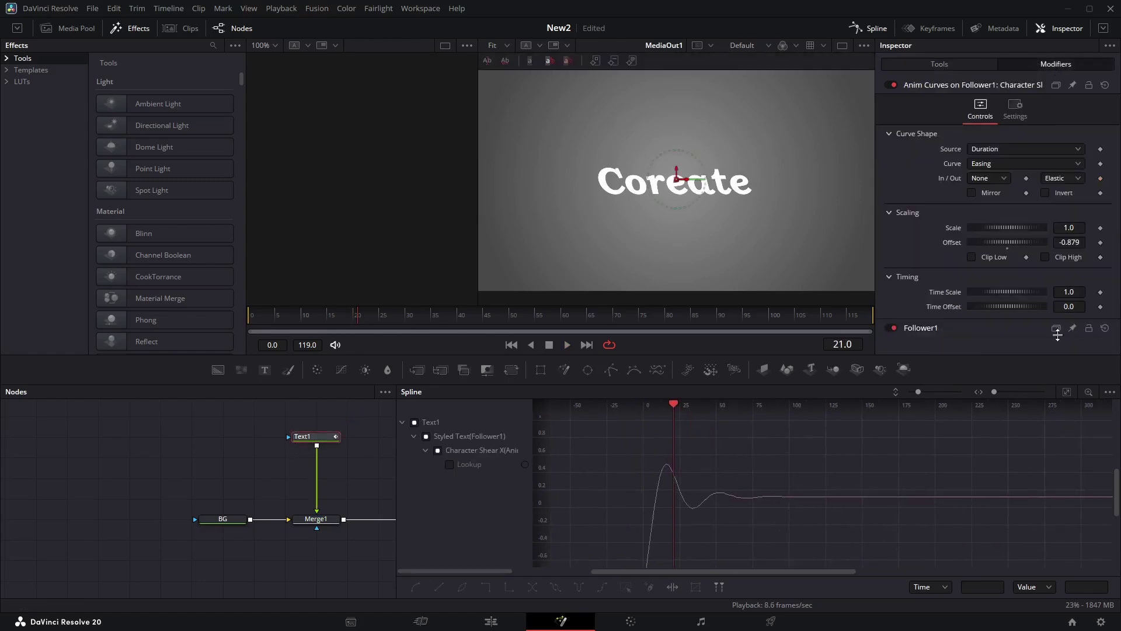
click(1073, 292)
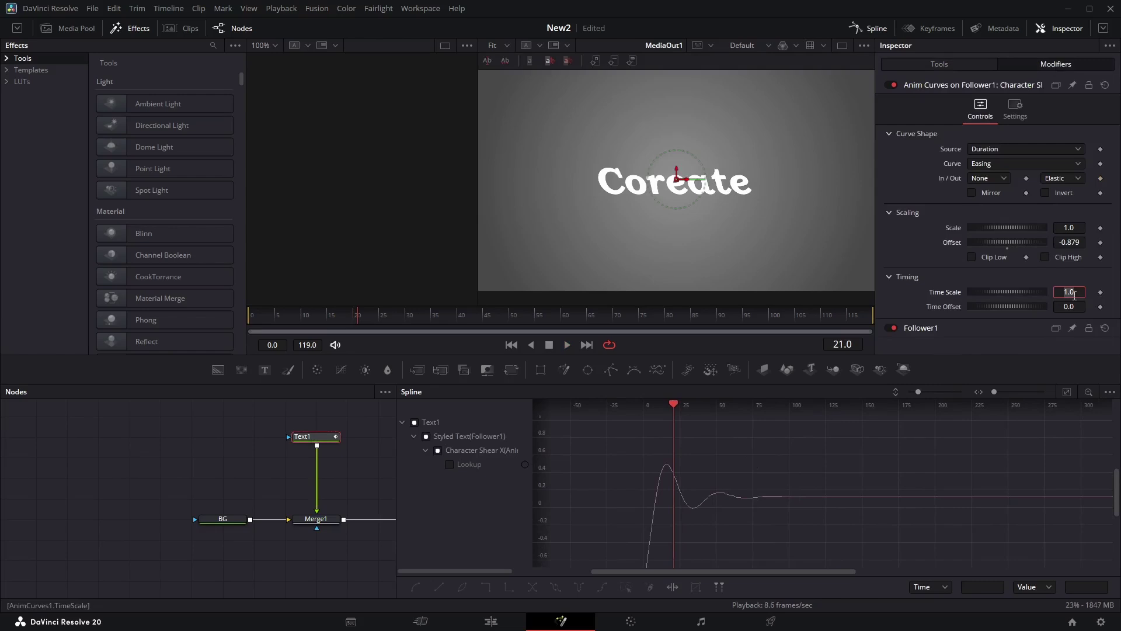
text(5)
key(Tab)
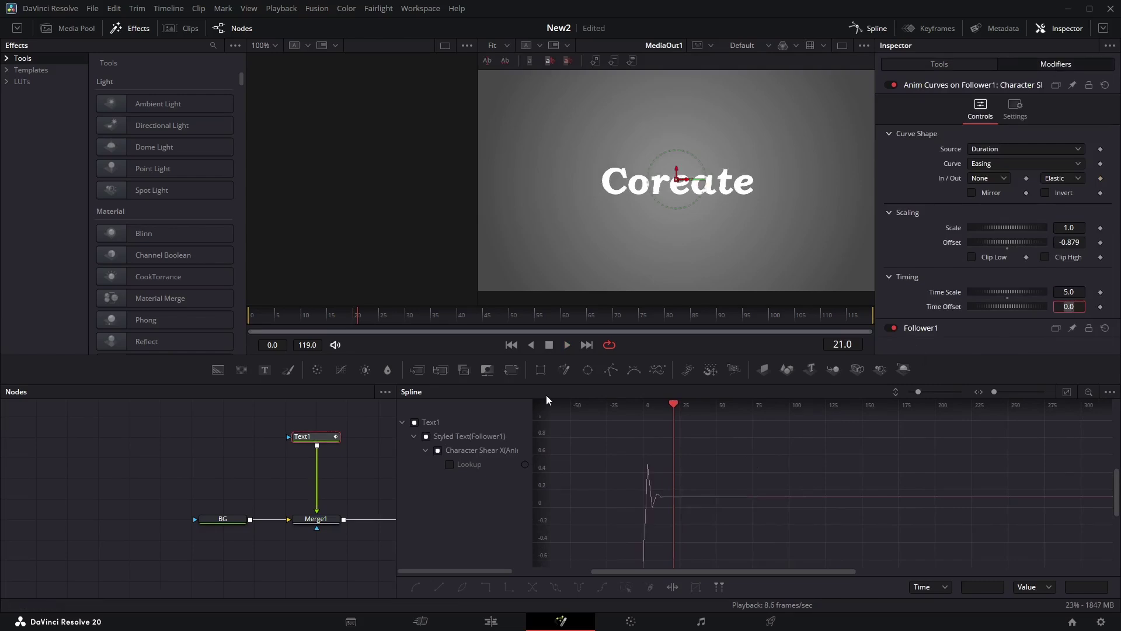
- Replay the title from frame 0 to check the shear motion with the new time scale
drag(306, 315, 206, 324)
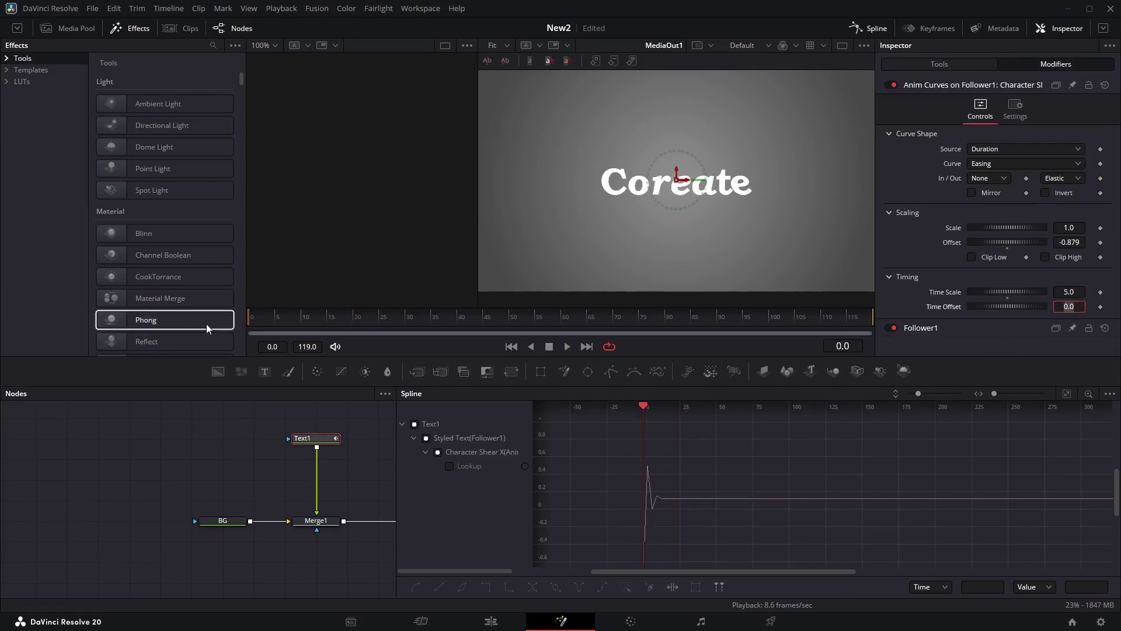
click(219, 470)
key(space)
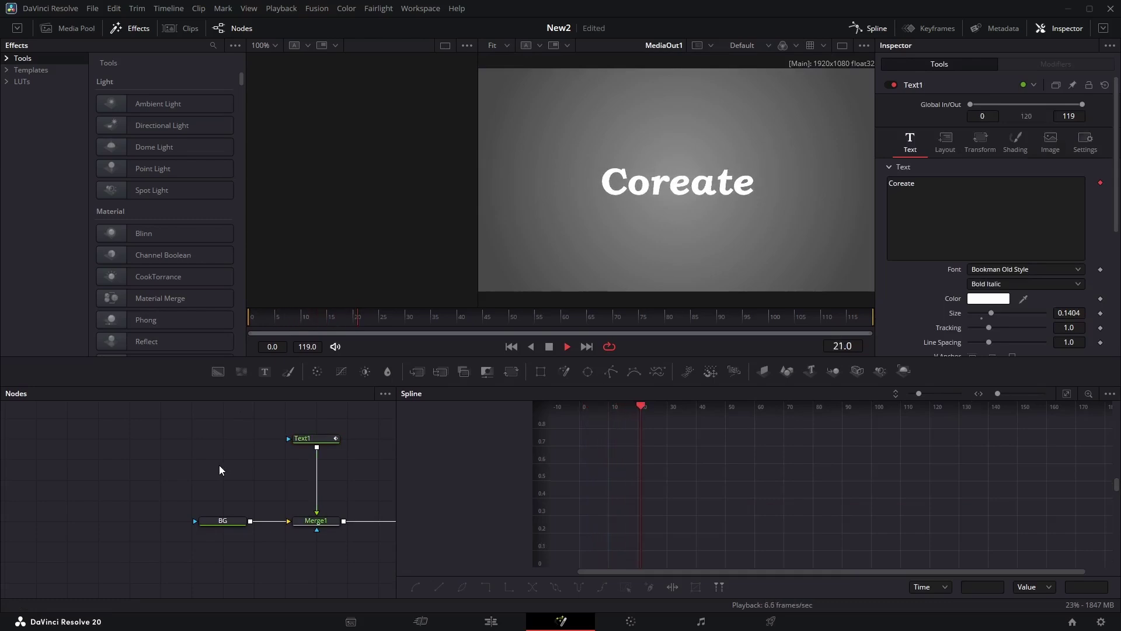
drag(303, 319, 138, 323)
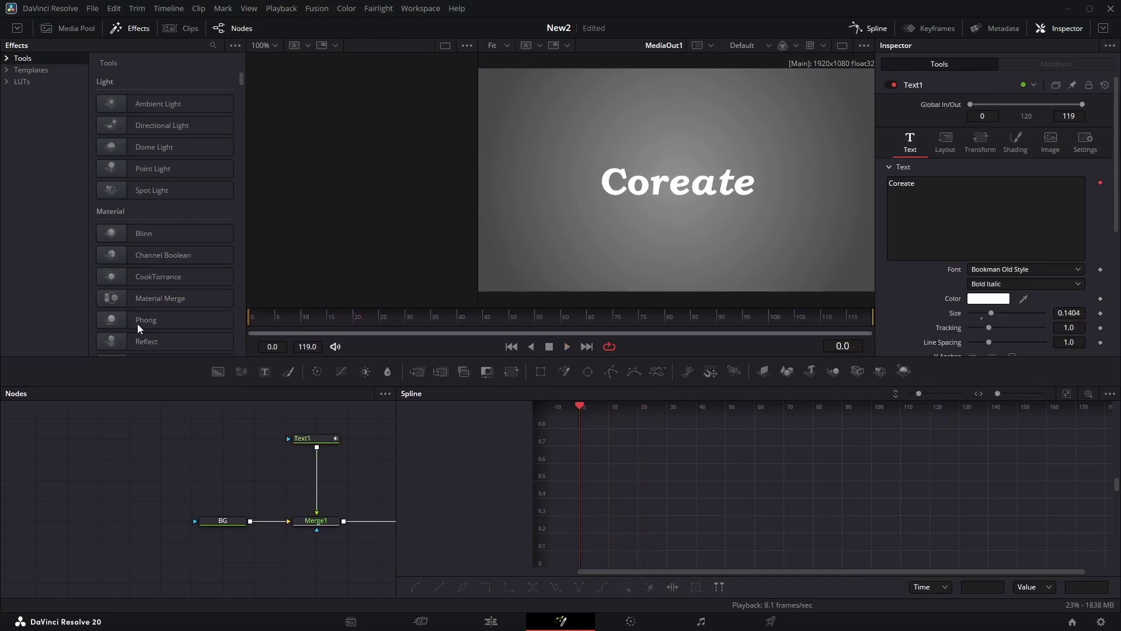
key(space)
- Select Text1 and set the Shear X animation curve's Offset to 1.101 at frame 0 and its Scale to -1.119 at frame 60
click(302, 438)
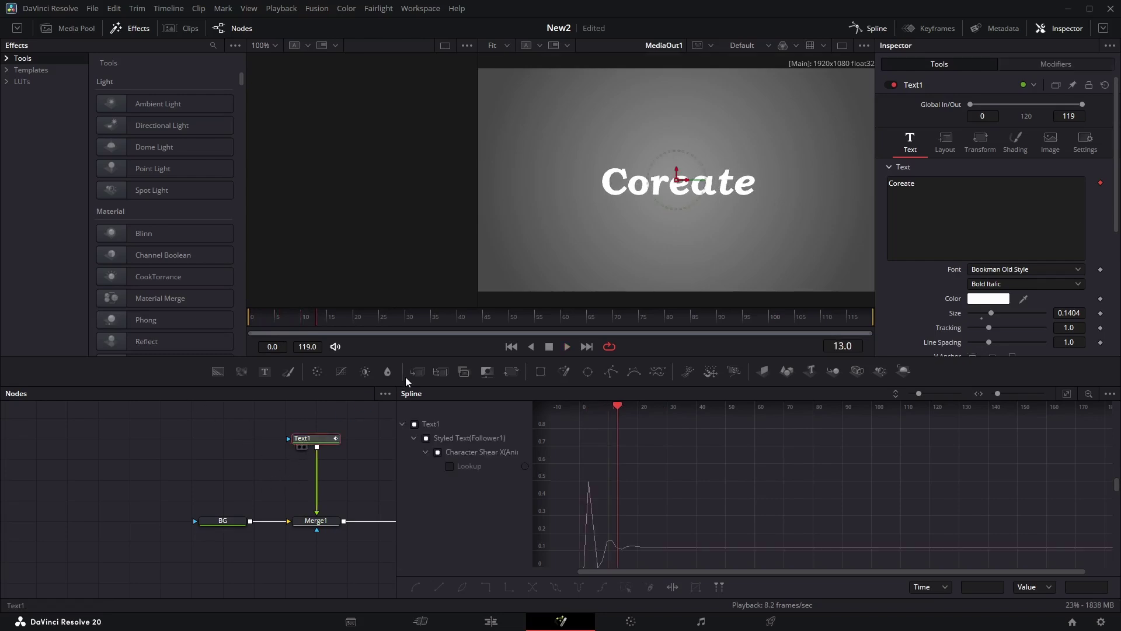
scroll(688, 482, down, 2)
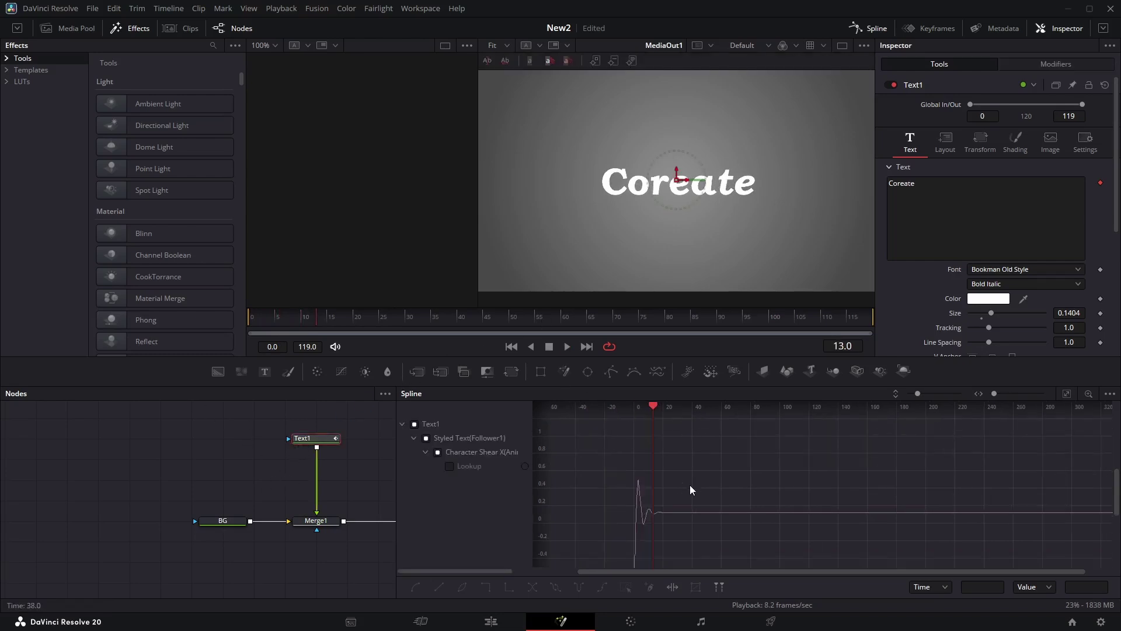
drag(691, 488, 683, 465)
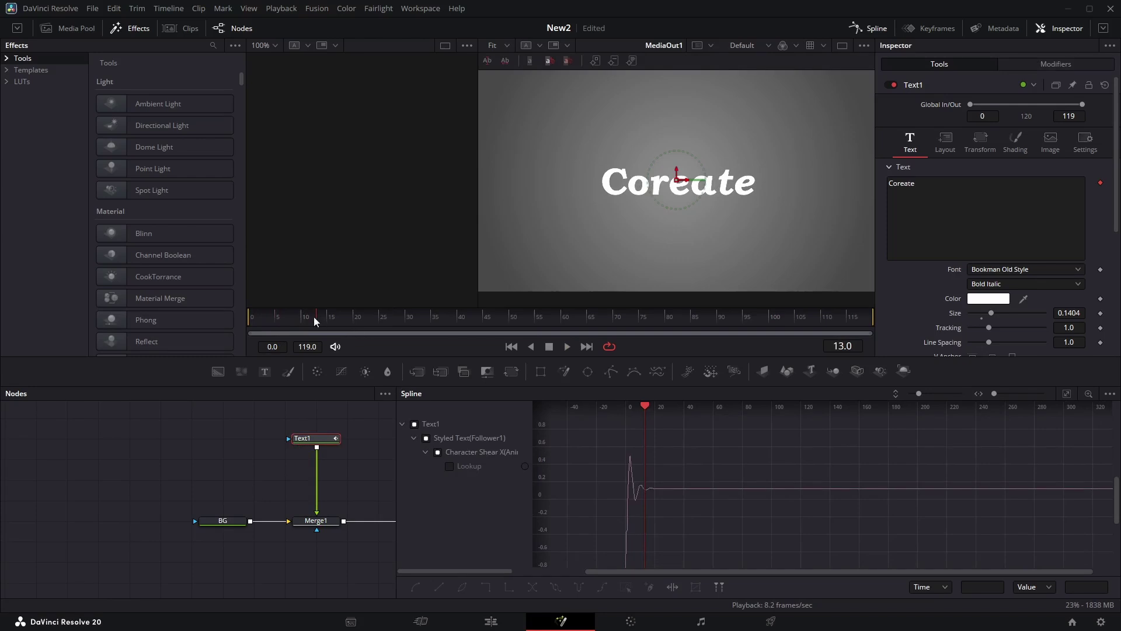
drag(316, 321, 233, 320)
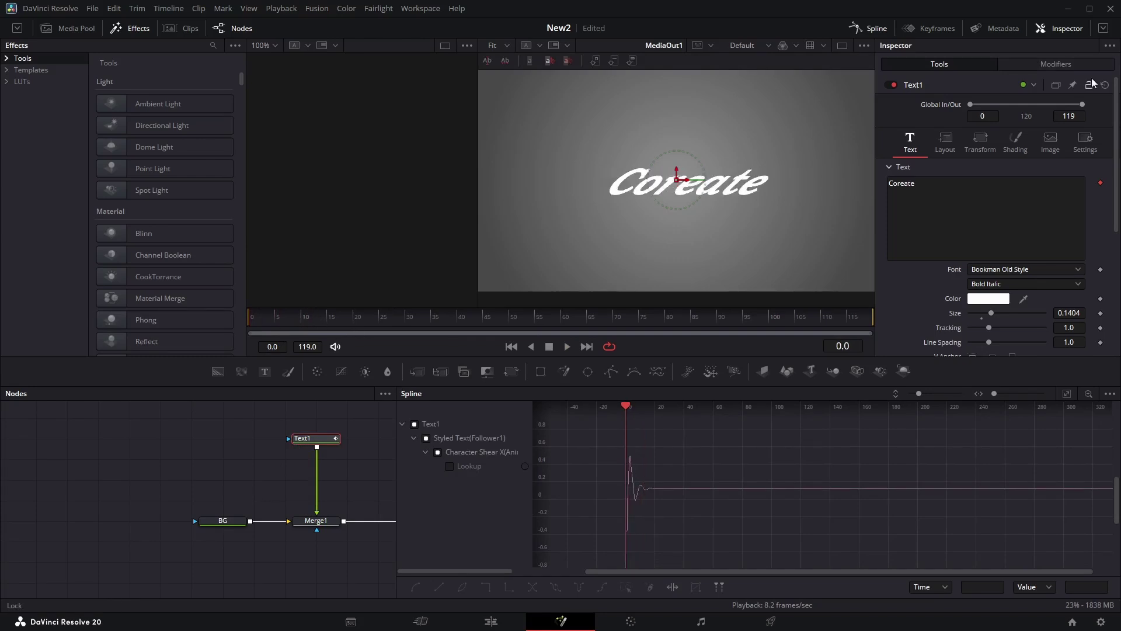
click(1074, 66)
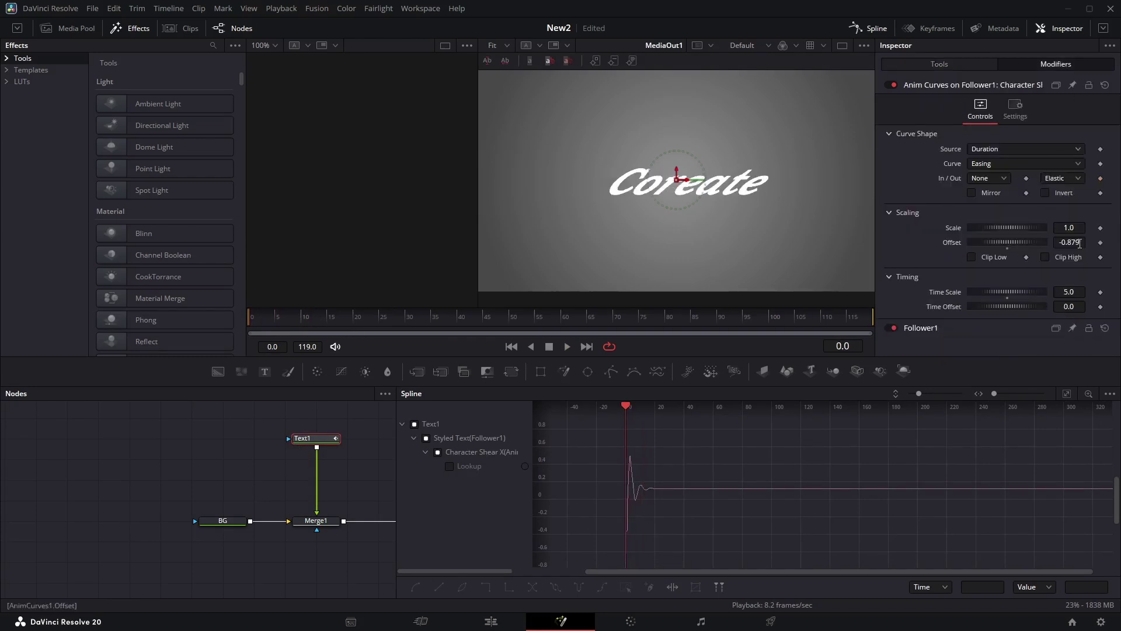
drag(1081, 239, 1046, 227)
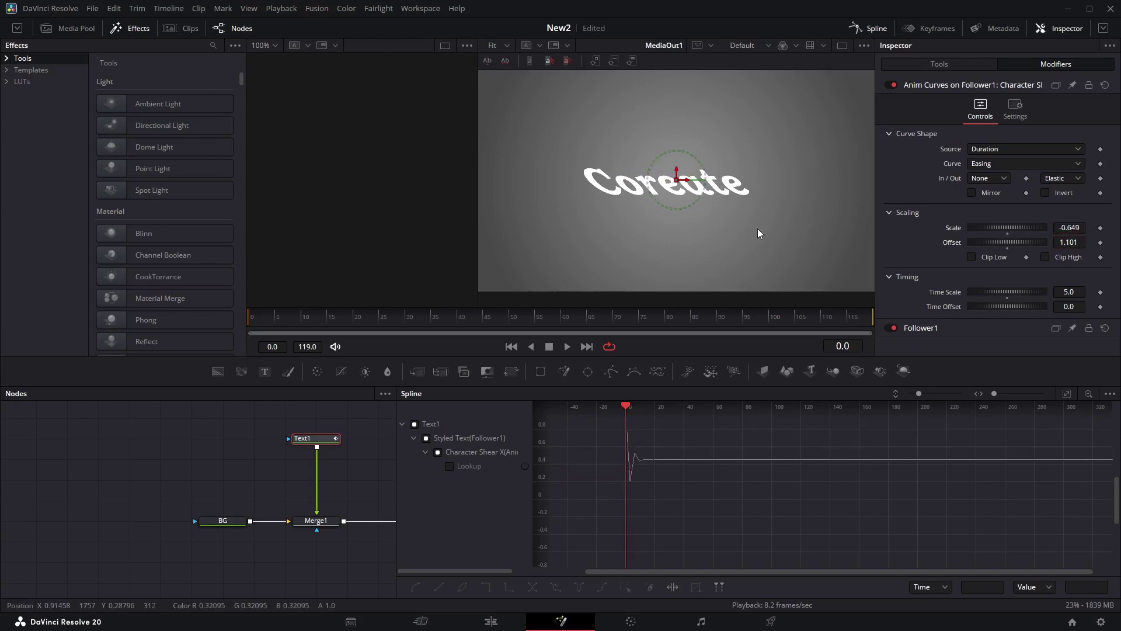
click(565, 315)
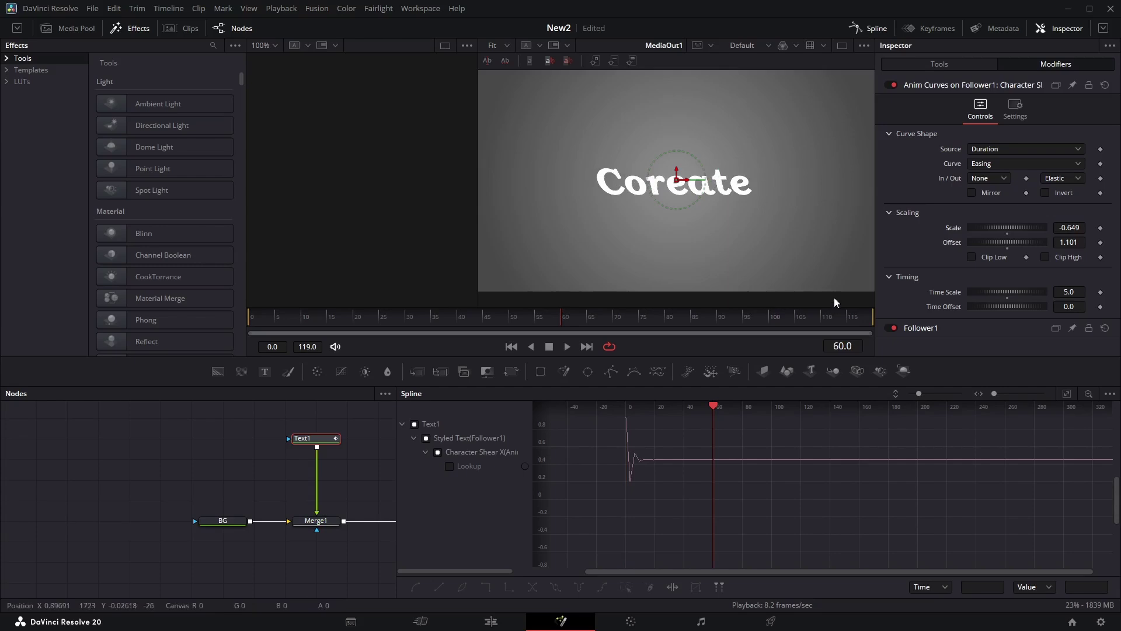
drag(1069, 227, 1062, 227)
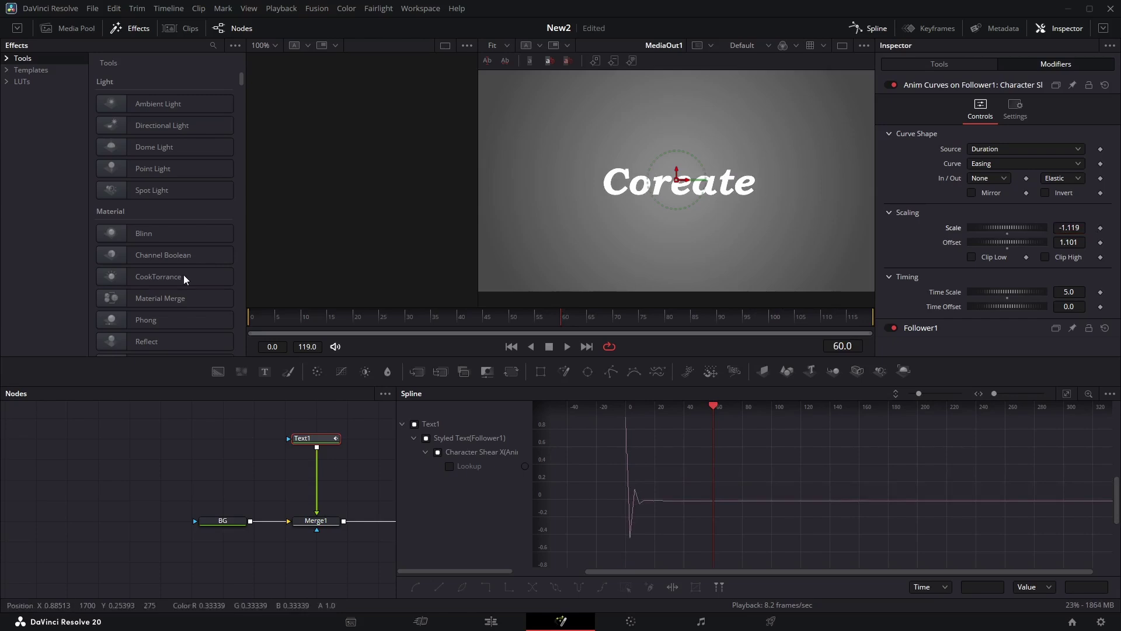
- Deselect Text1 and play the title from frame 0 to check the reversed shear direction
key(Home)
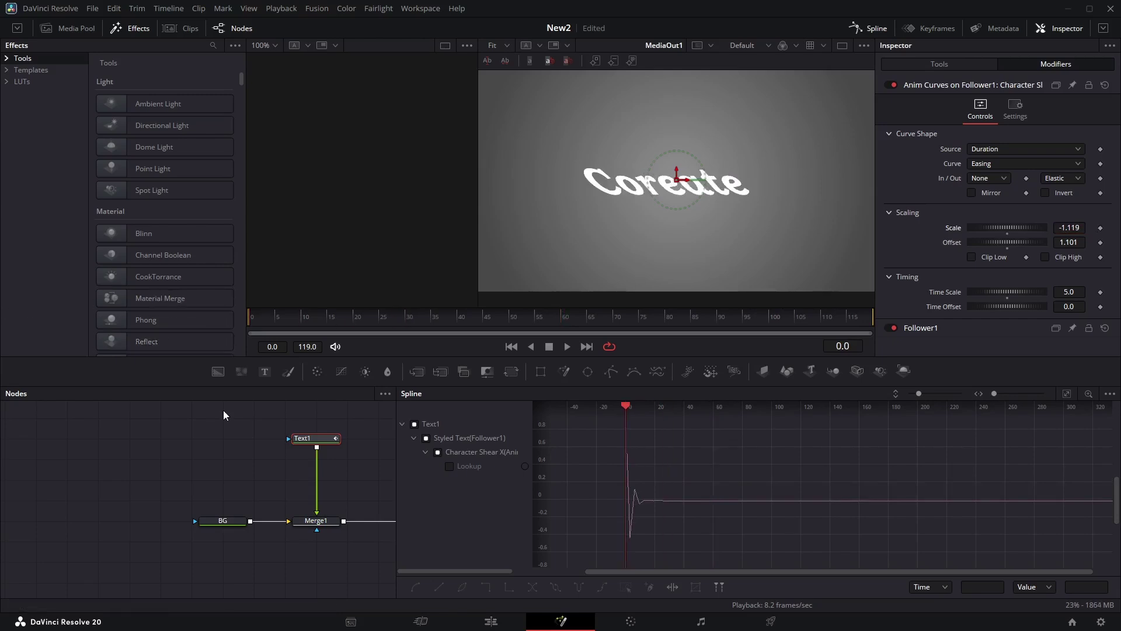
click(188, 436)
key(space)
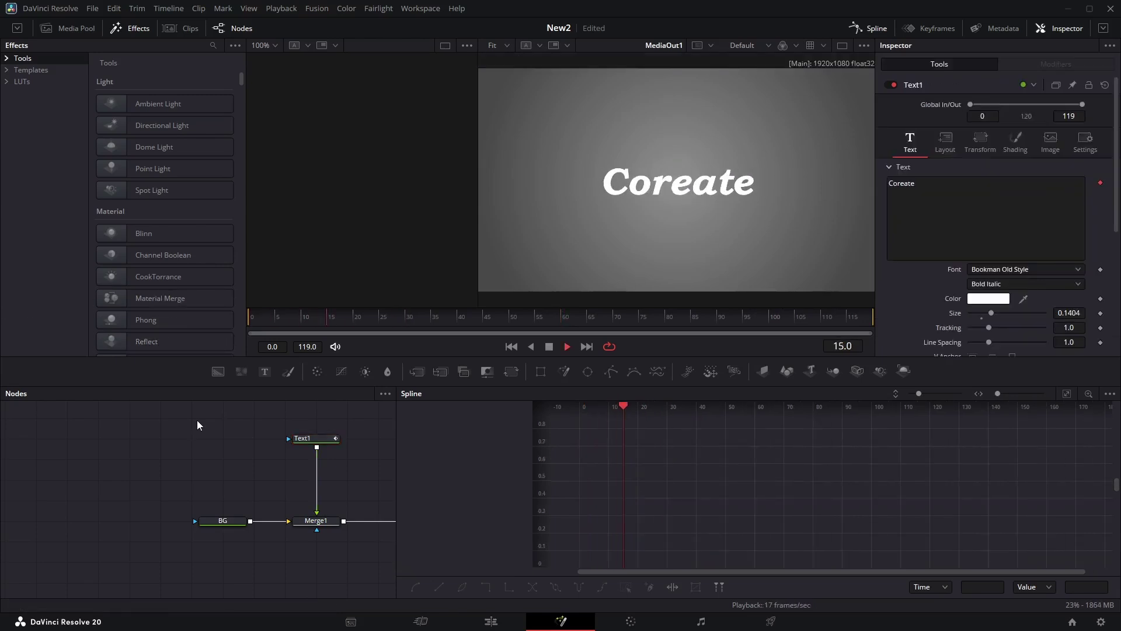
key(space)
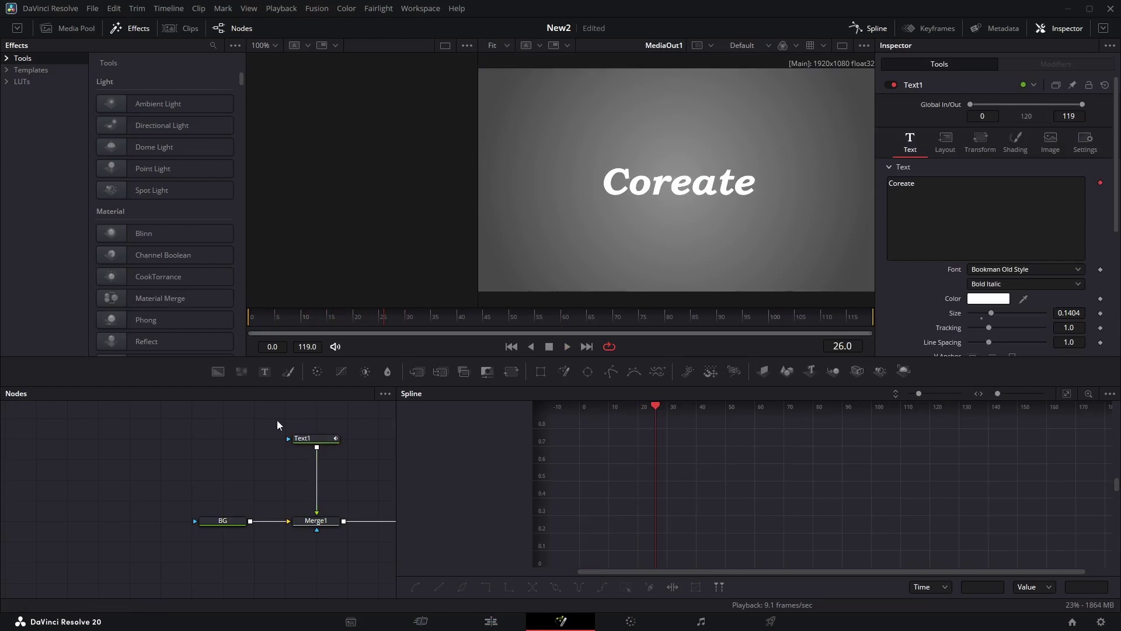
- Reselect Text1 and try Time Scale values of 4, 3 and 3.02 on the Shear X animation curve
click(312, 438)
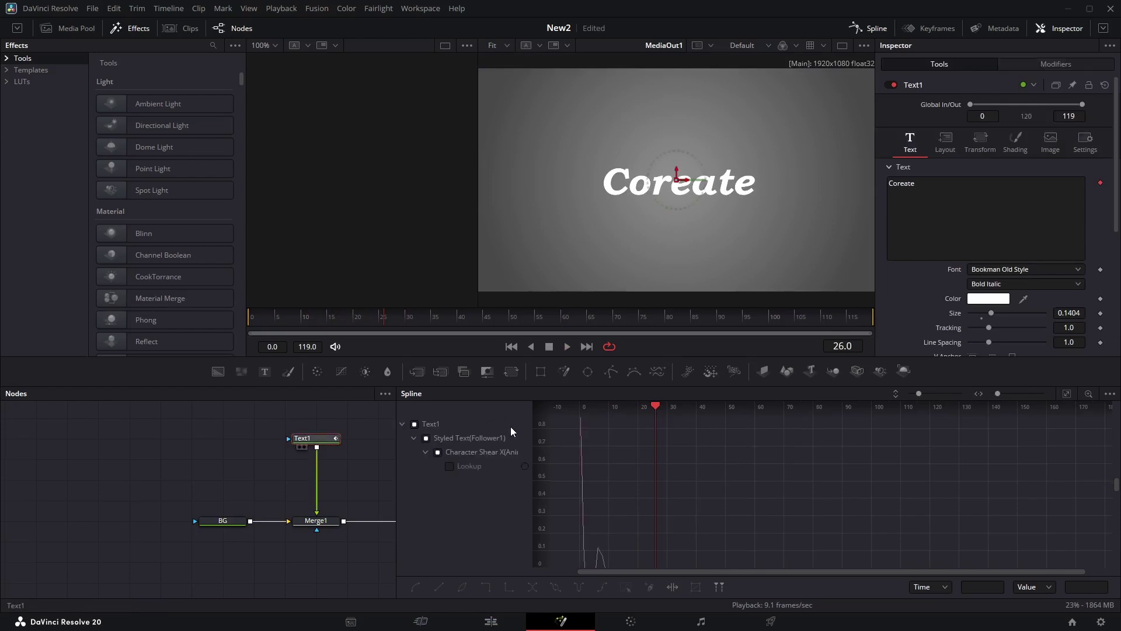
click(1039, 68)
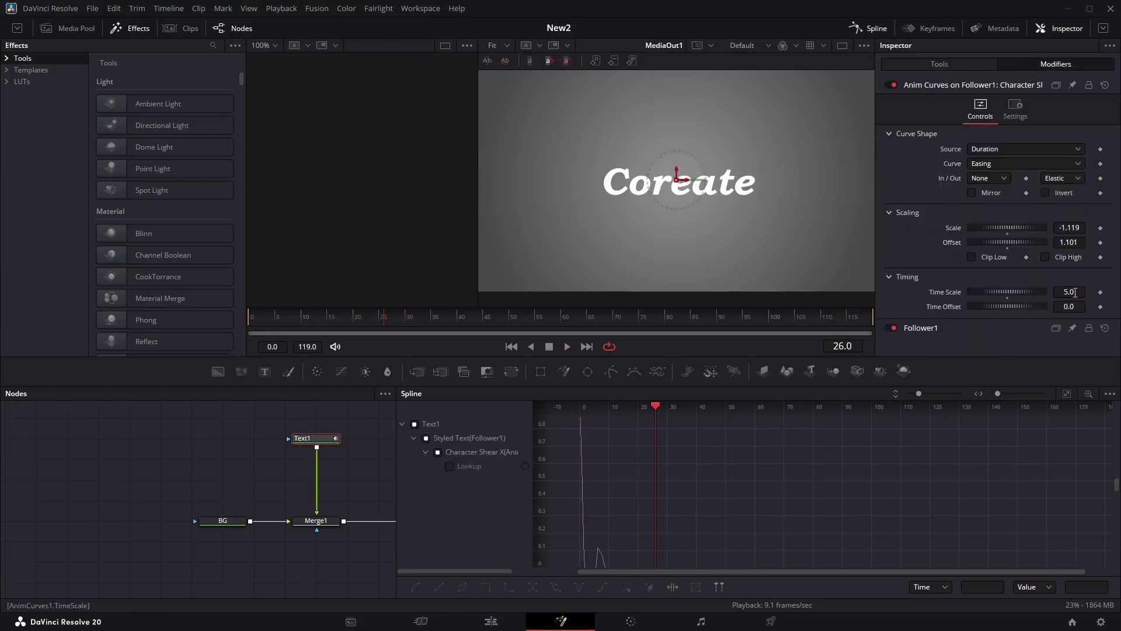
click(1075, 292)
text(4)
key(Tab)
click(1075, 292)
text(3)
key(Tab)
click(1075, 292)
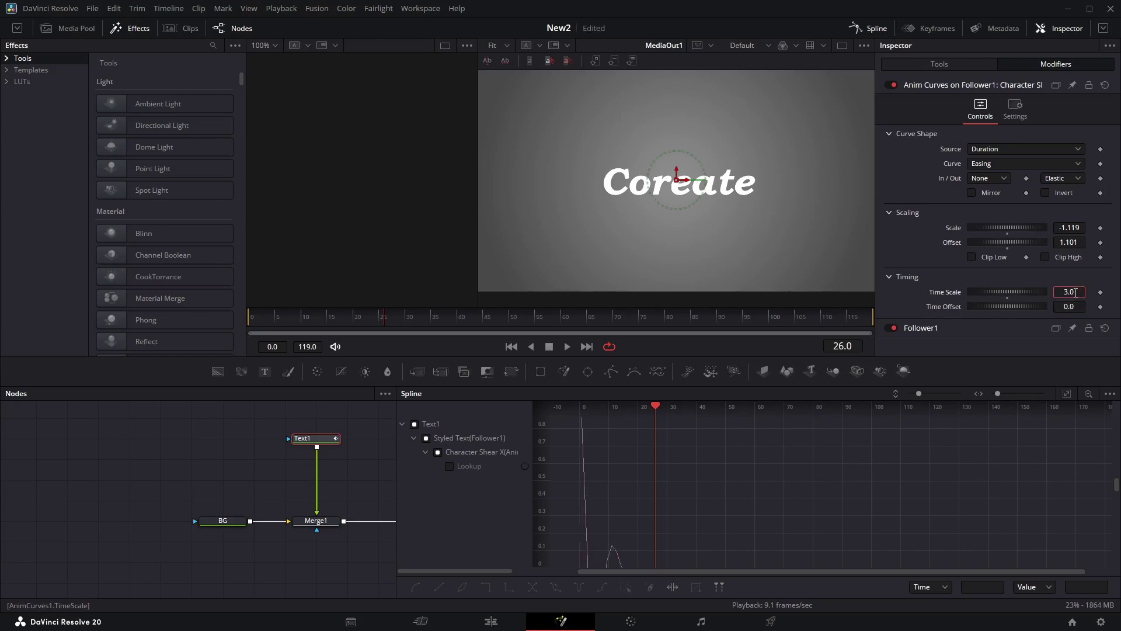
text(2)
key(Tab)
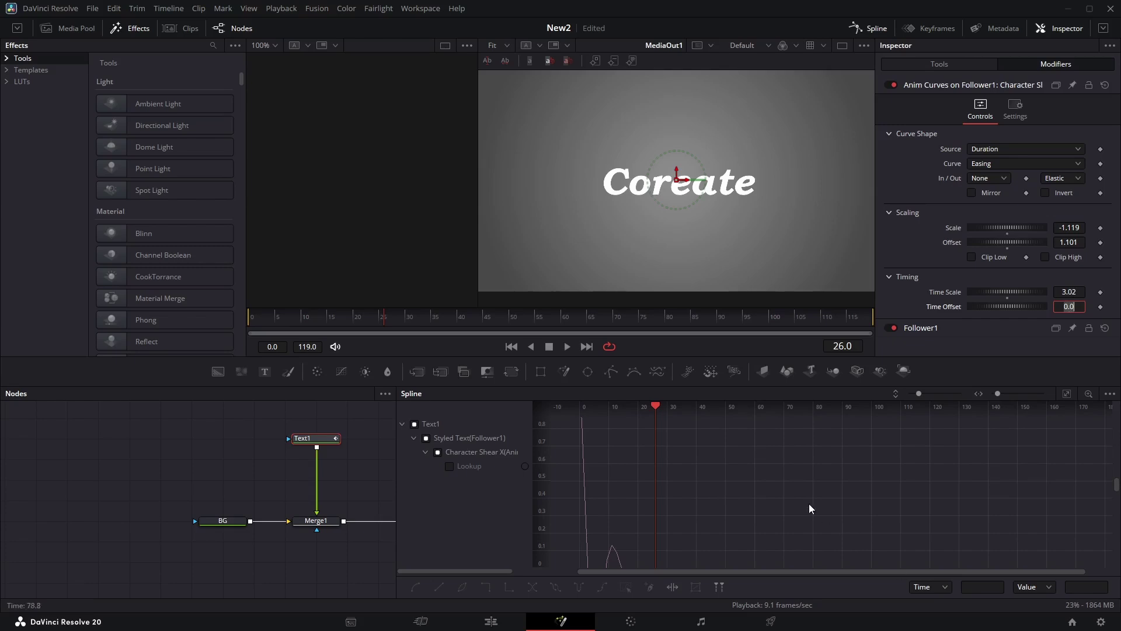
- Set the Shear X animation curve's Time Scale to exactly 3
scroll(811, 508, down, 5)
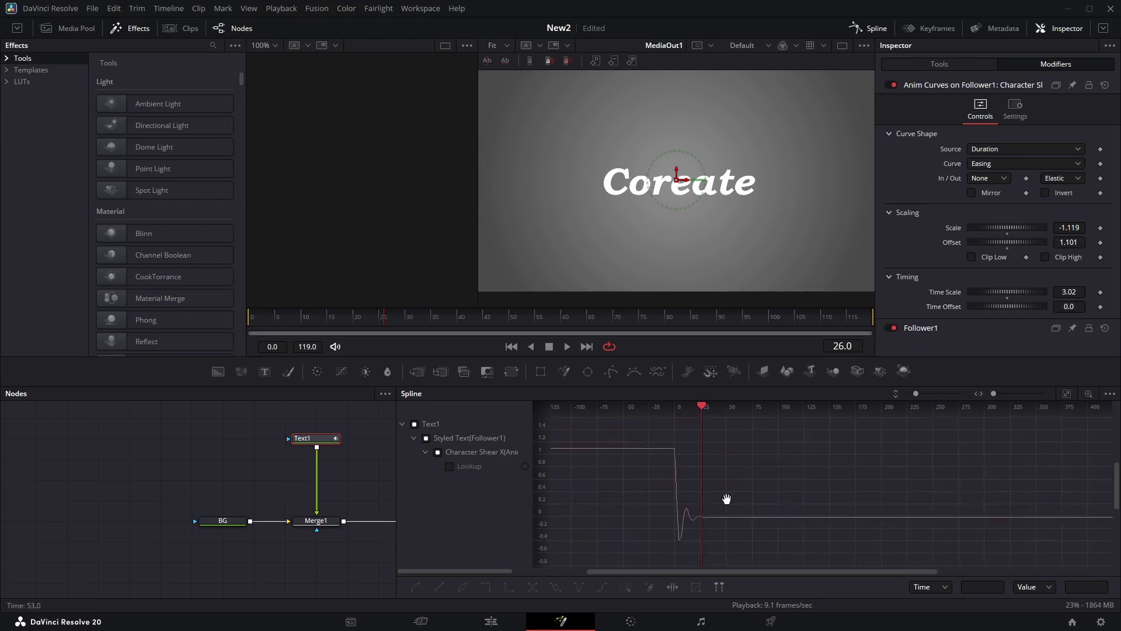
click(1072, 292)
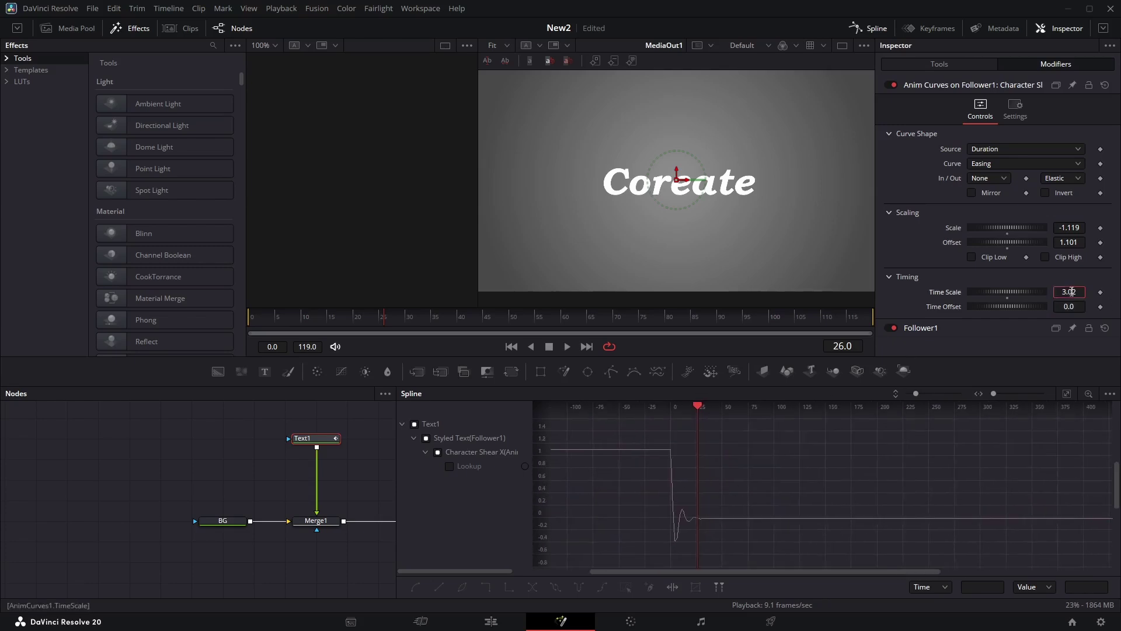
double_click(1073, 291)
text(3)
key(Tab)
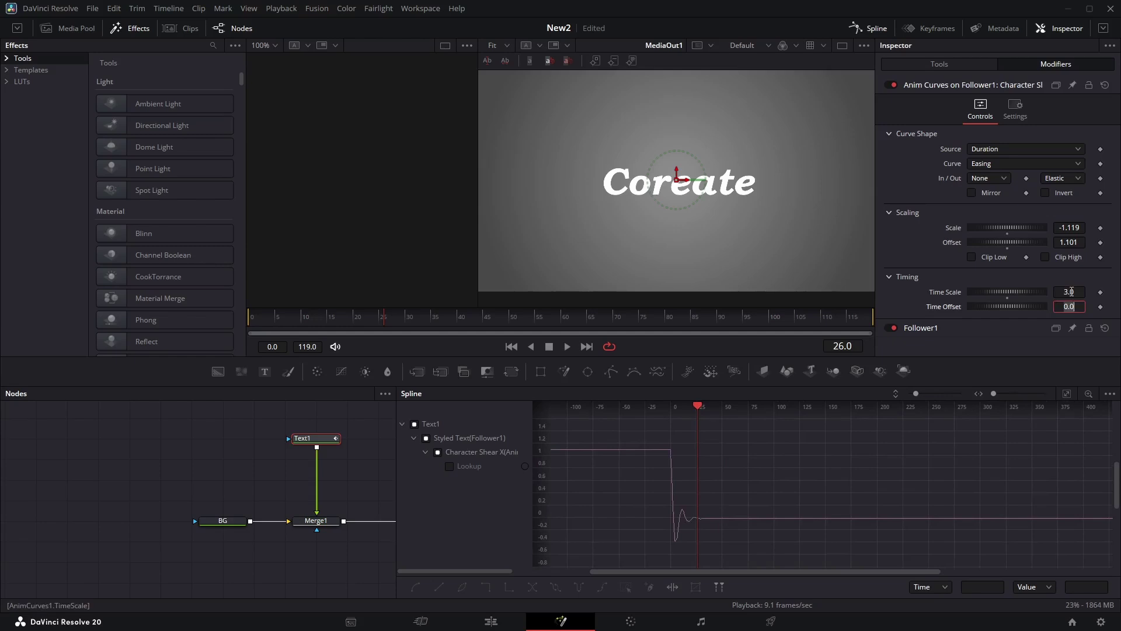
- Try Time Scale values of 4 and 9 on the Shear X animation curve
click(1073, 291)
double_click(1072, 291)
text(4)
key(Tab)
double_click(1072, 292)
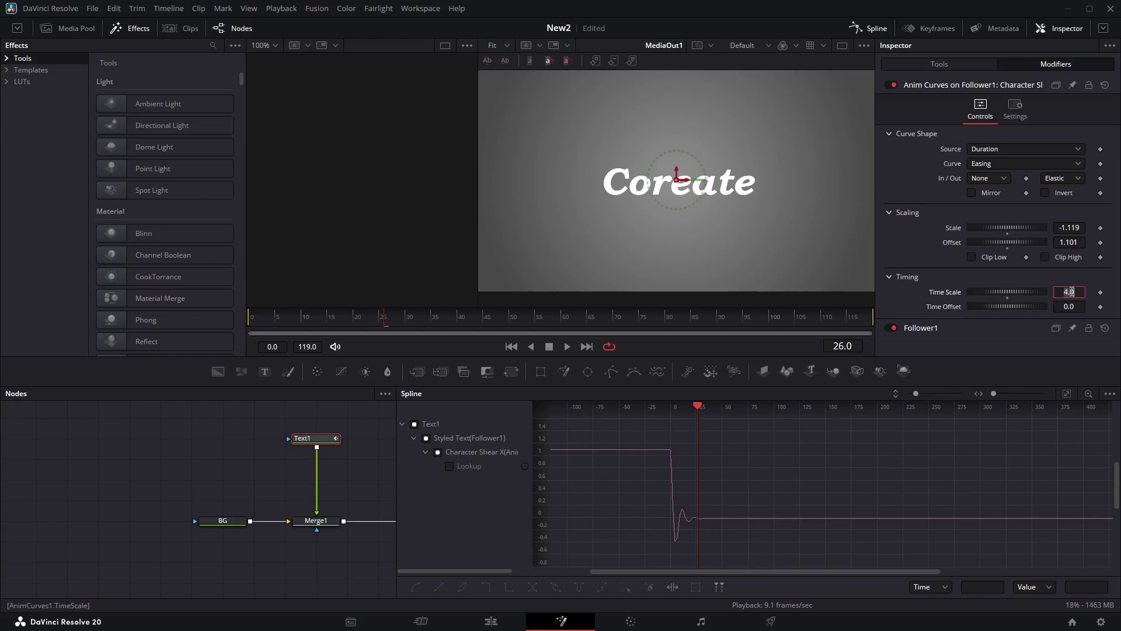
text(9)
key(Tab)
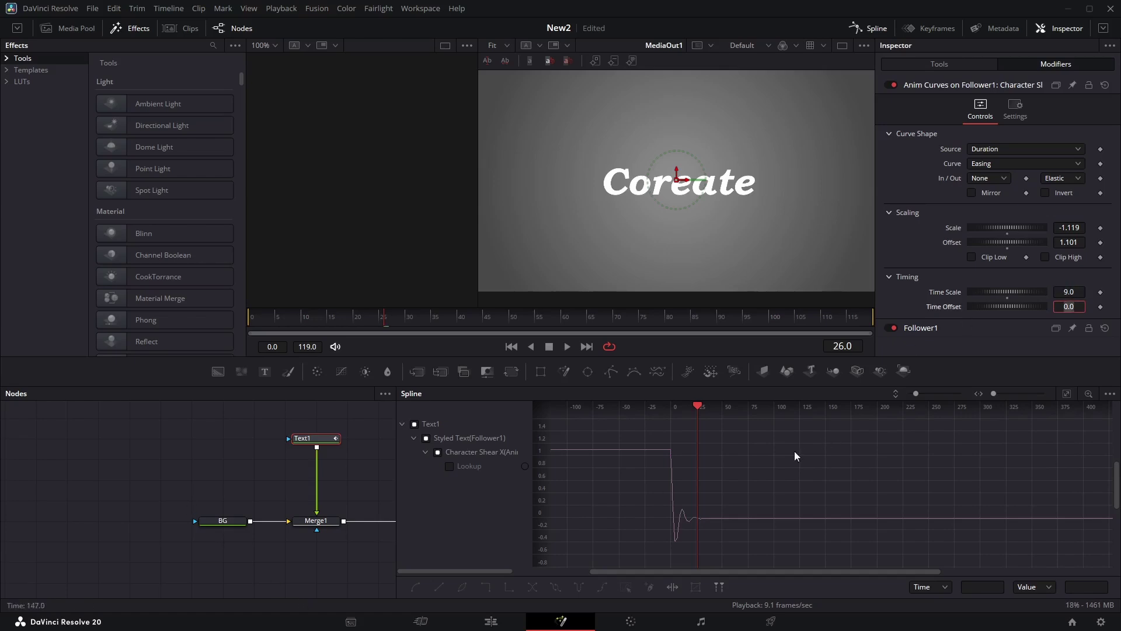
- Refresh the Character Shear X spline by reselecting Text1 and examine the curve's shape near frame 0
click(437, 453)
click(437, 453)
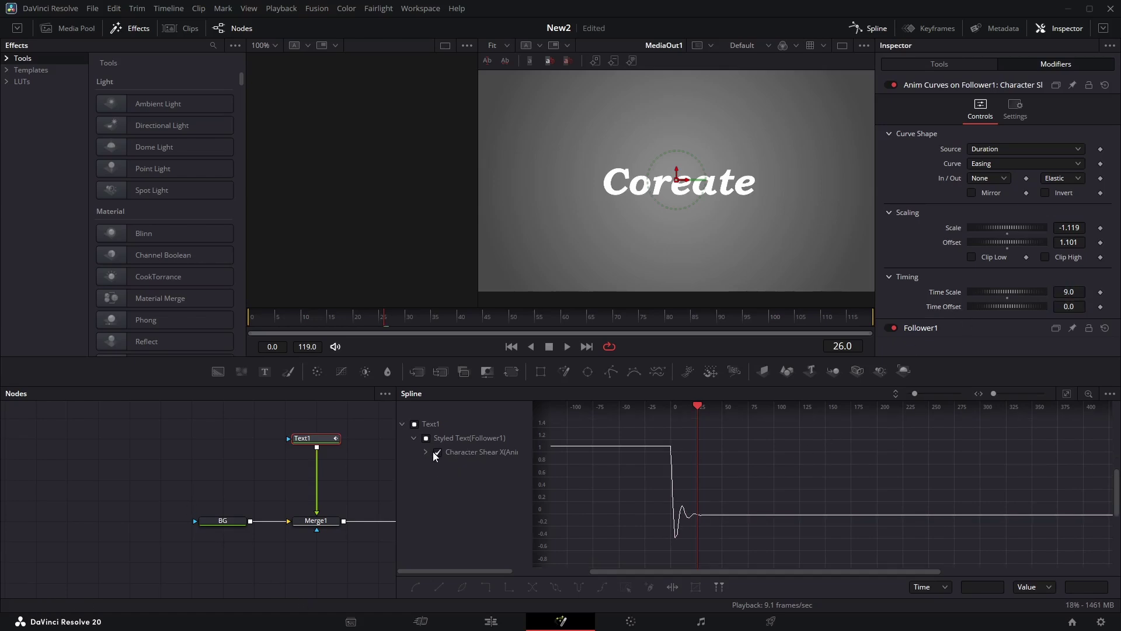
click(317, 437)
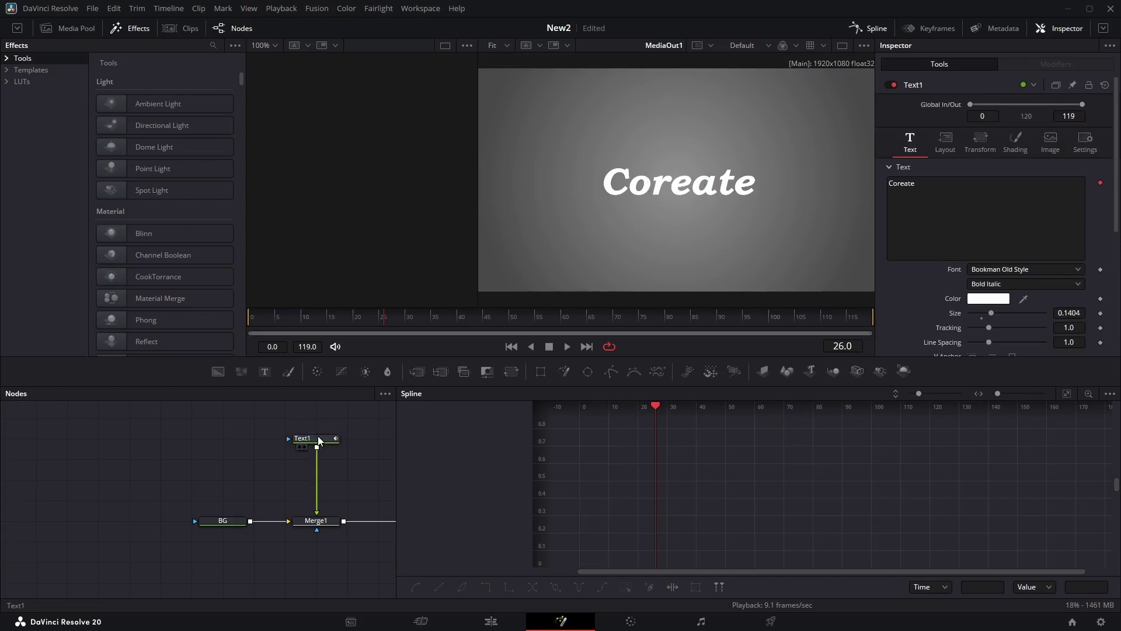
drag(680, 510, 739, 511)
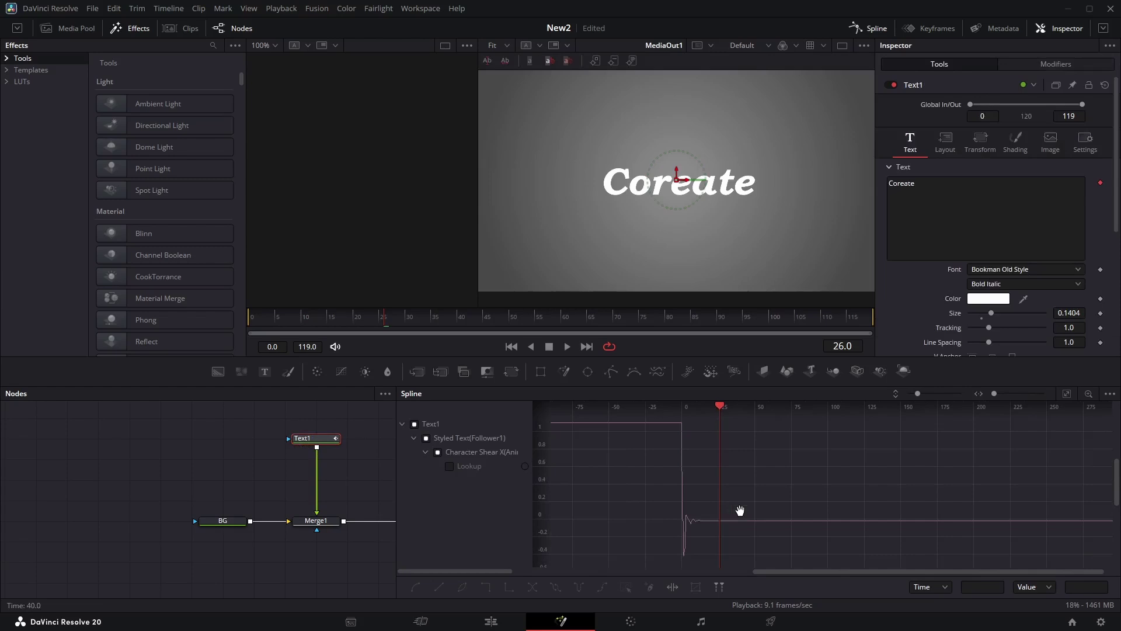
- Play the title from frame 0 to check the shear speed at Time Scale 9
drag(369, 318, 248, 321)
click(233, 442)
key(space)
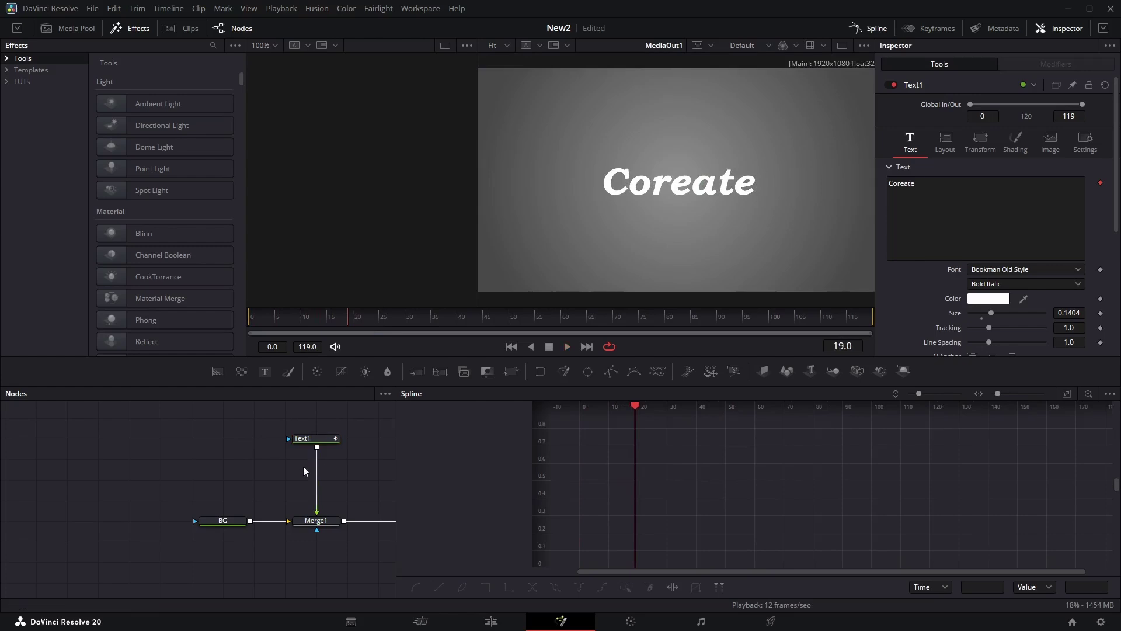
- Reselect Text1 and set the Shear X animation curve's Time Scale to 4
click(306, 439)
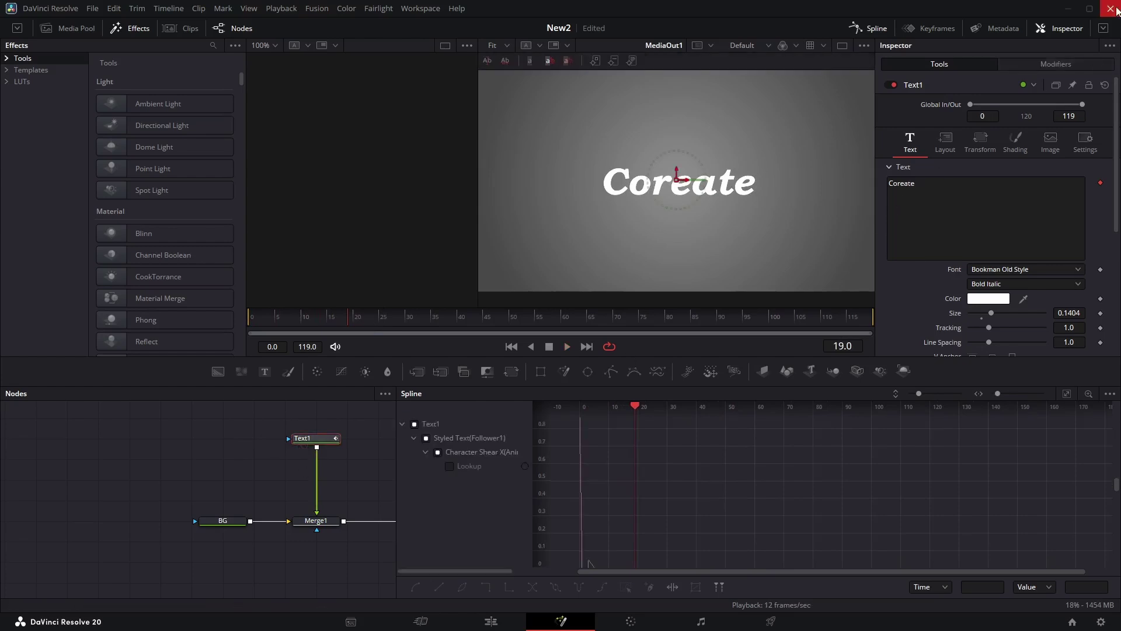
click(1066, 64)
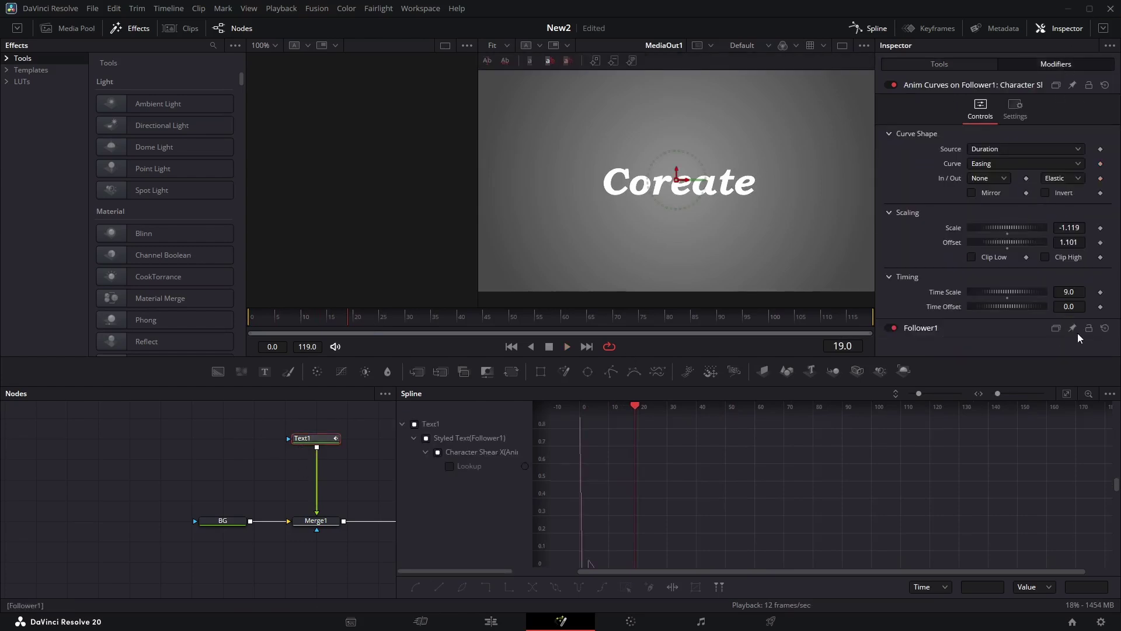
click(1076, 290)
text(4)
key(Tab)
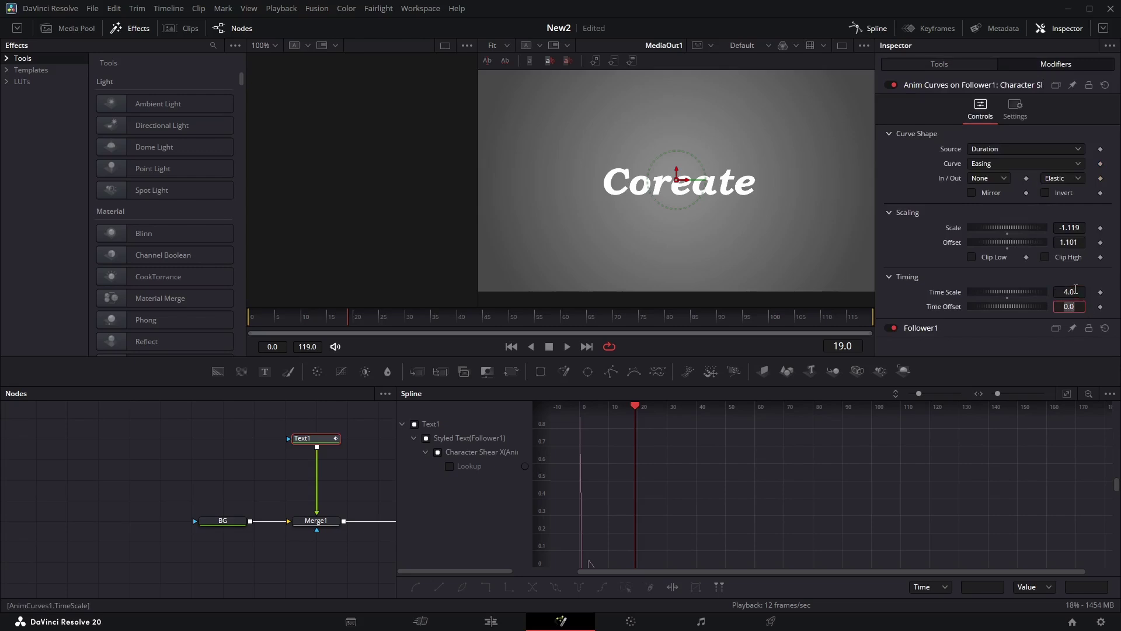
- Refresh the Shear X spline display and replay the title from frame 0 to check the slower motion
click(551, 463)
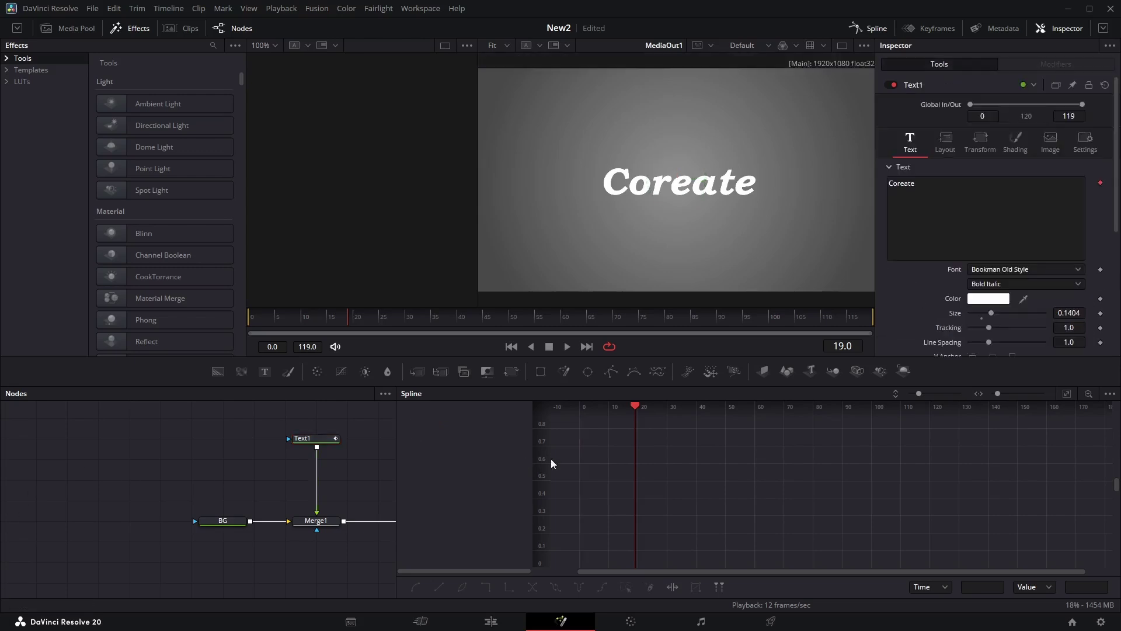
key(ctrl+f)
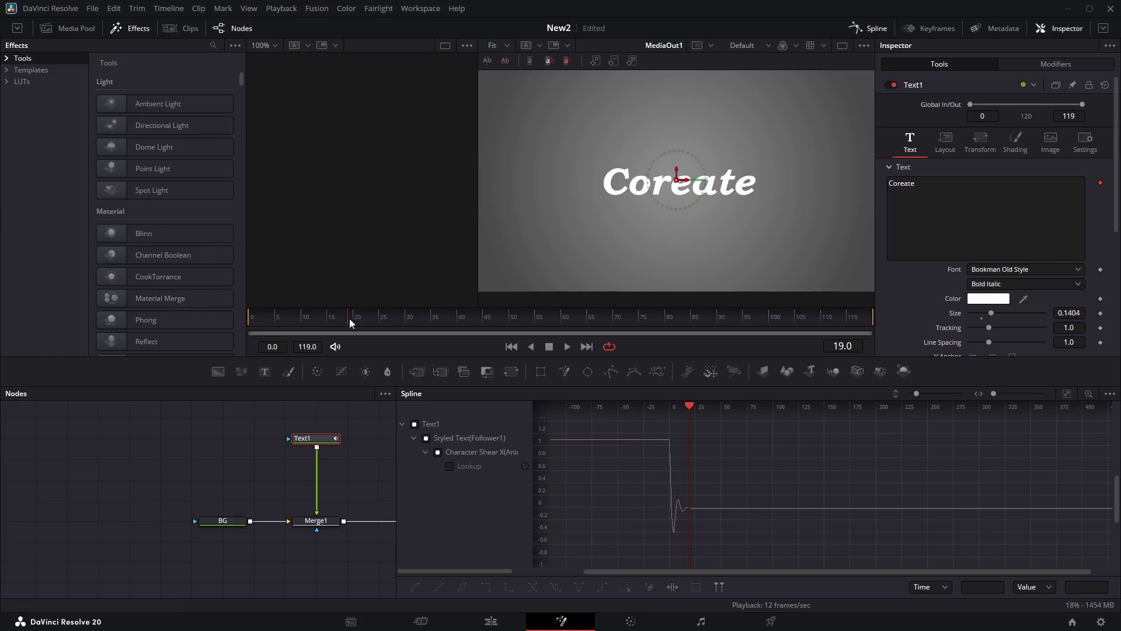
key(Home)
click(267, 450)
key(space)
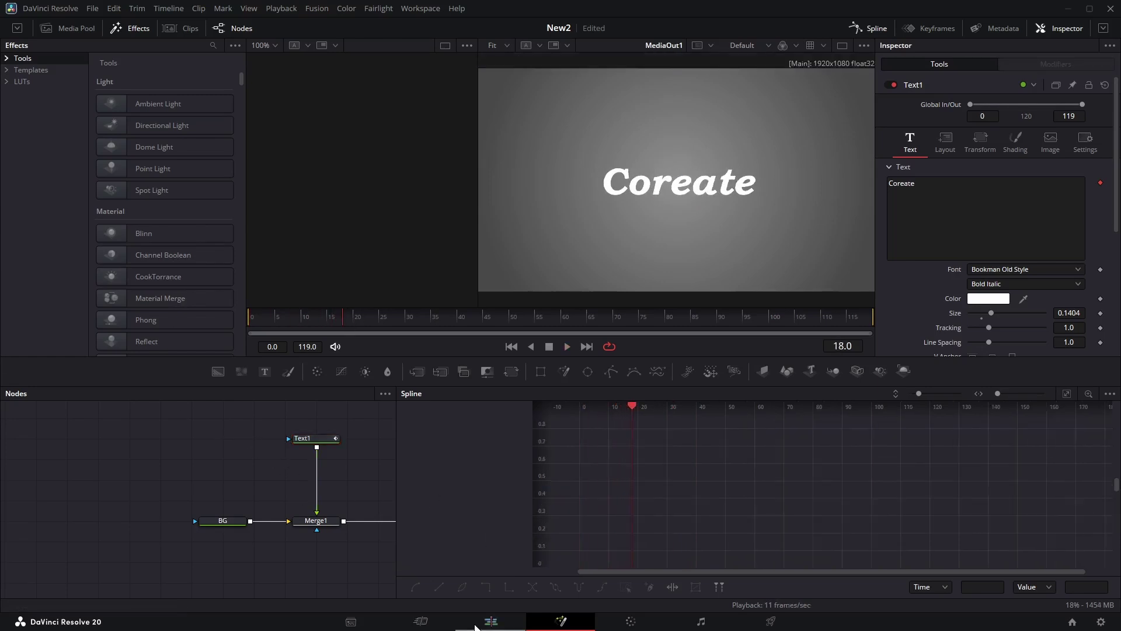
- Switch to the Edit page and play the Fusion Composition clip from the start of the timeline
click(476, 626)
key(Home)
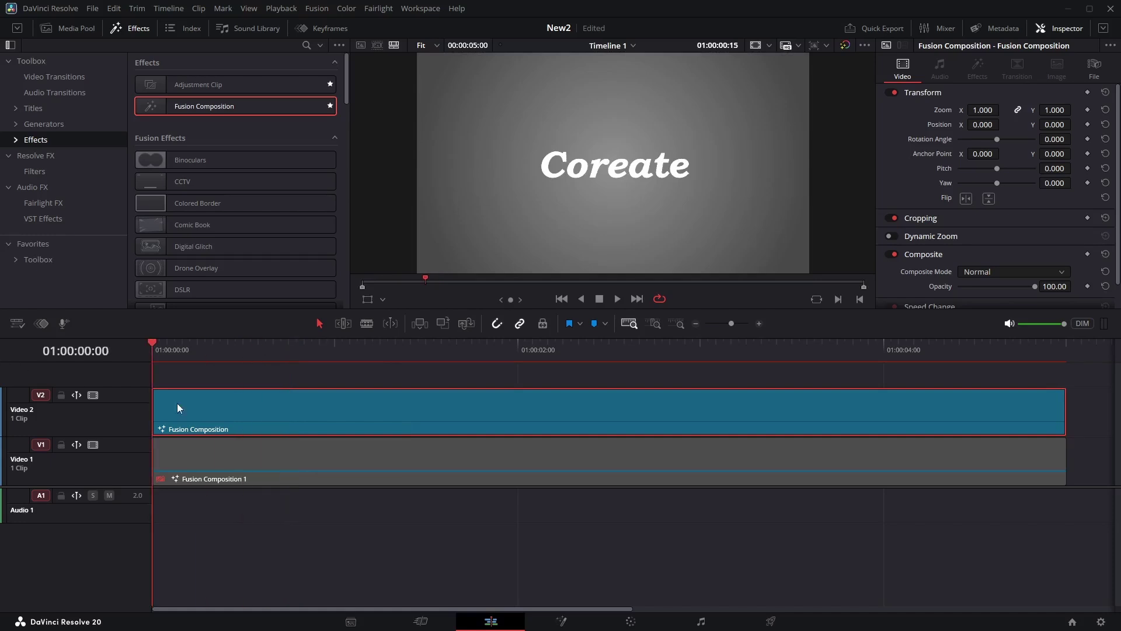
click(432, 562)
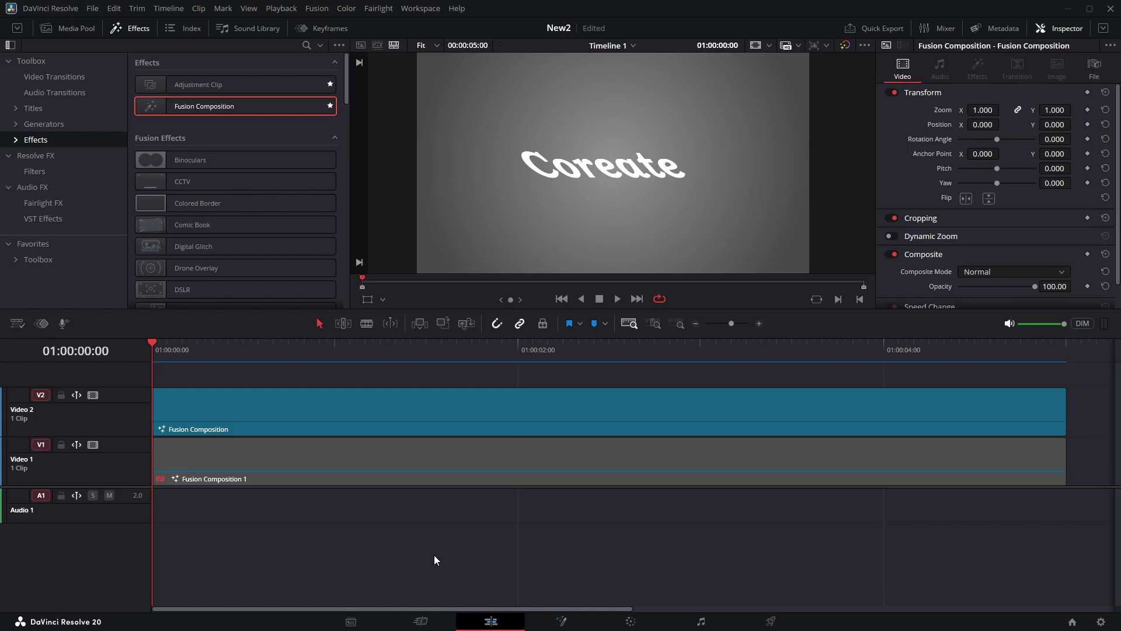
key(space)
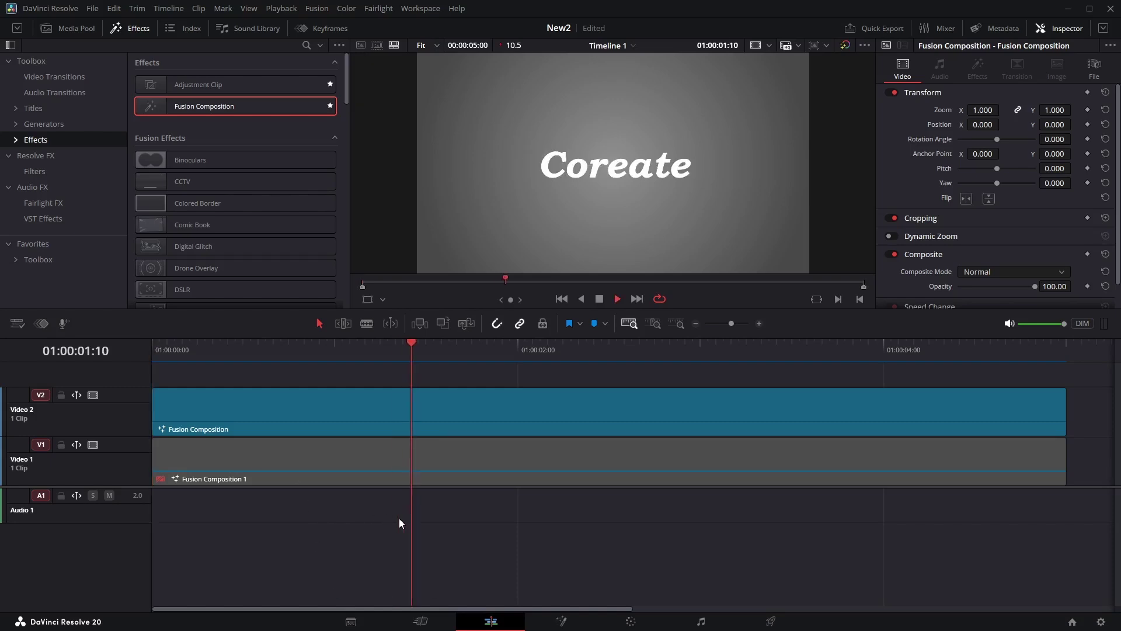
key(space)
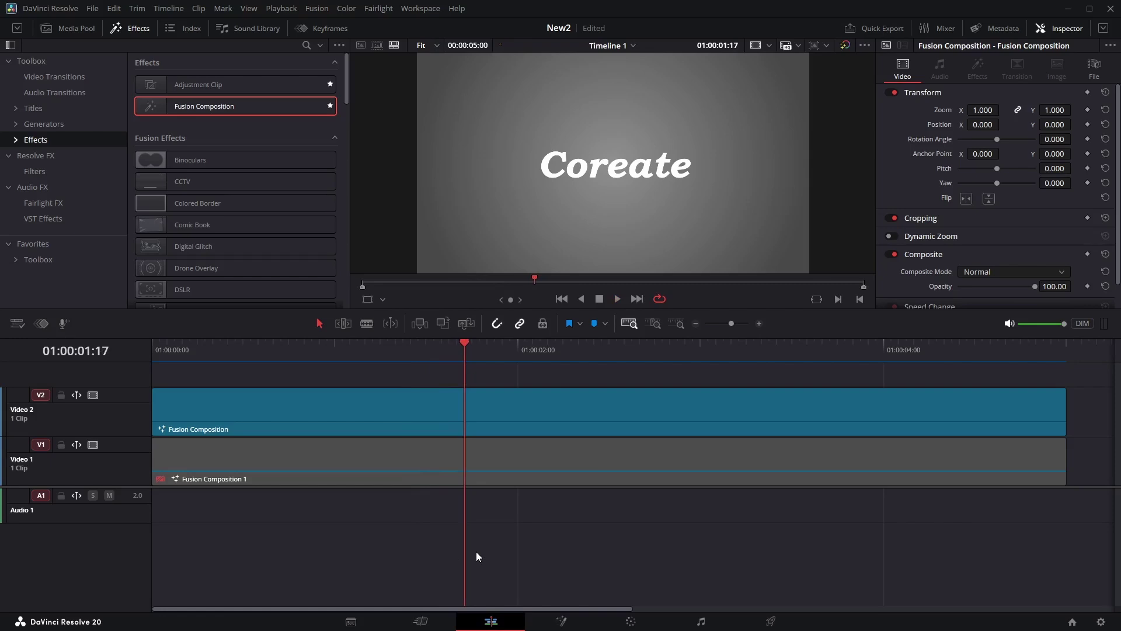